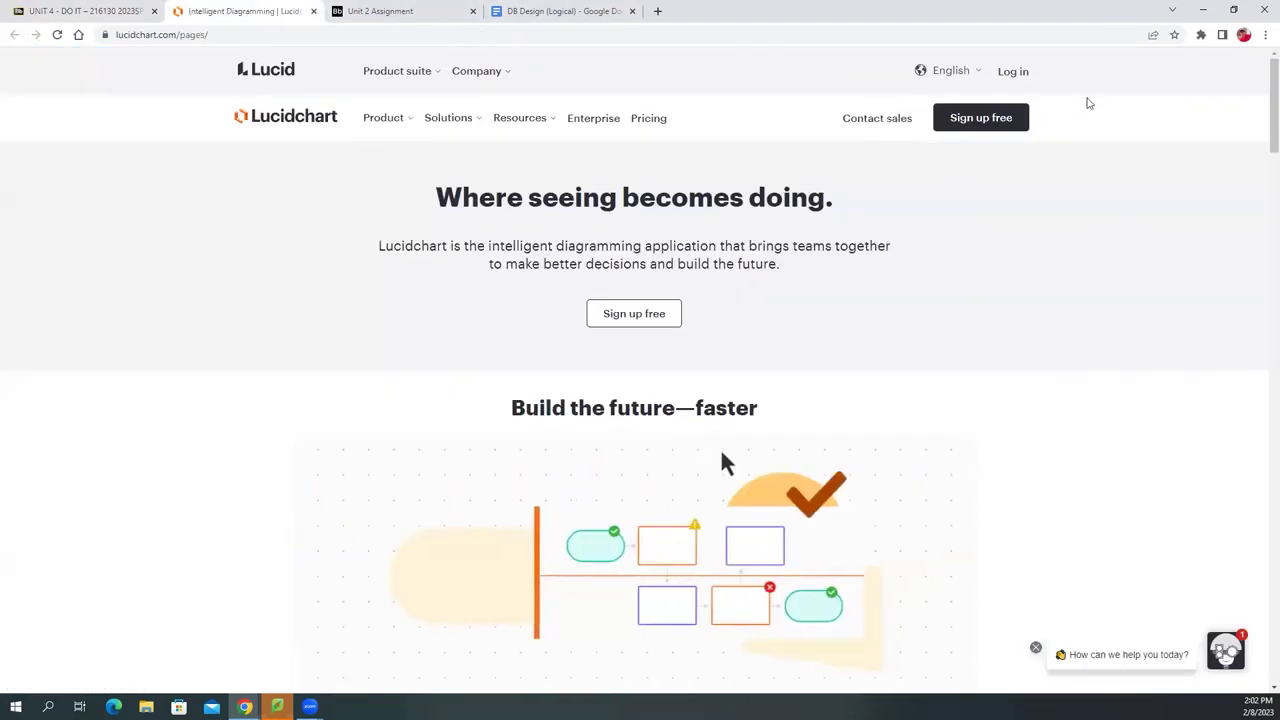
# - Log in to Lucid and create a blank Lucidchart document, choosing to create it anyway
pyautogui.click(1022, 75)
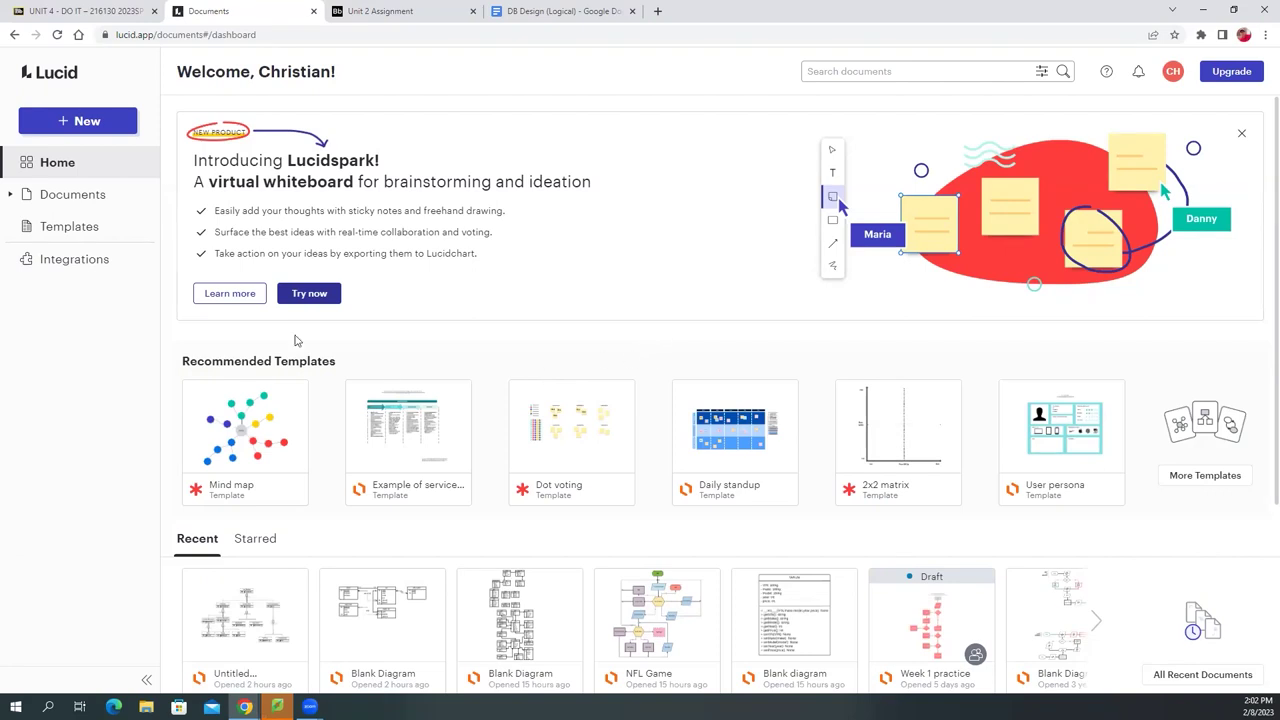
pyautogui.click(88, 121)
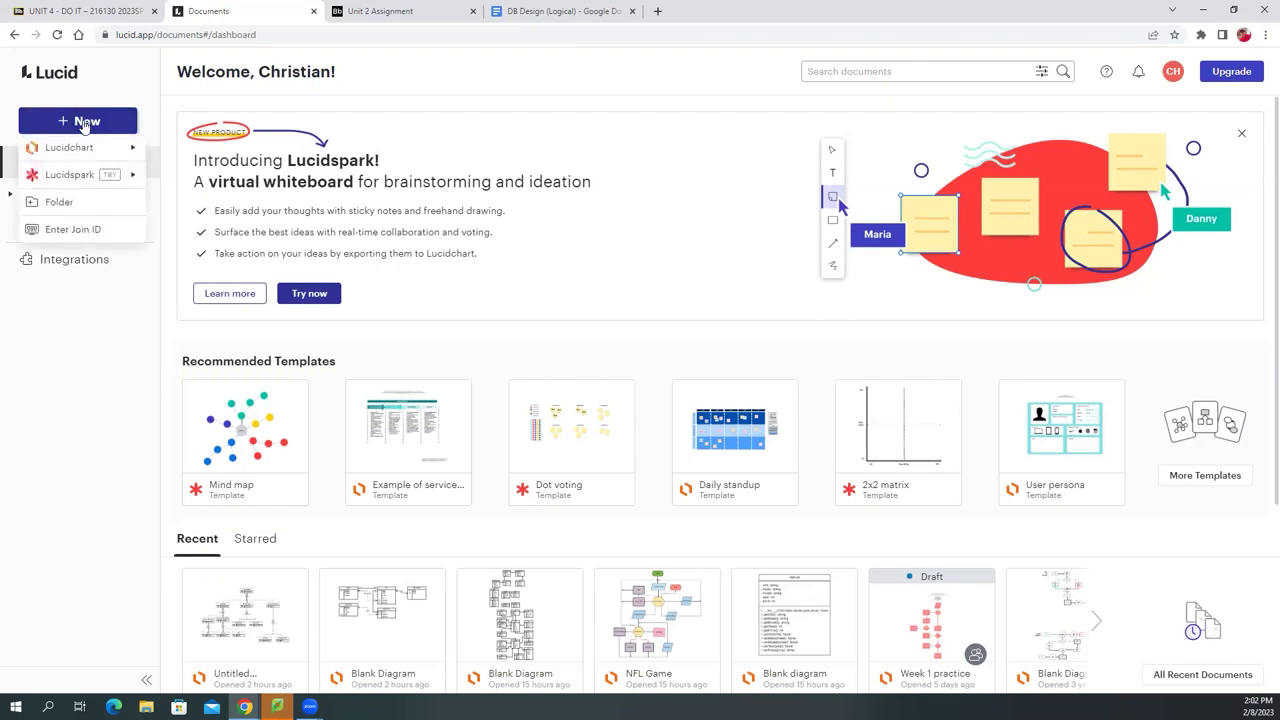
pyautogui.moveTo(92, 149)
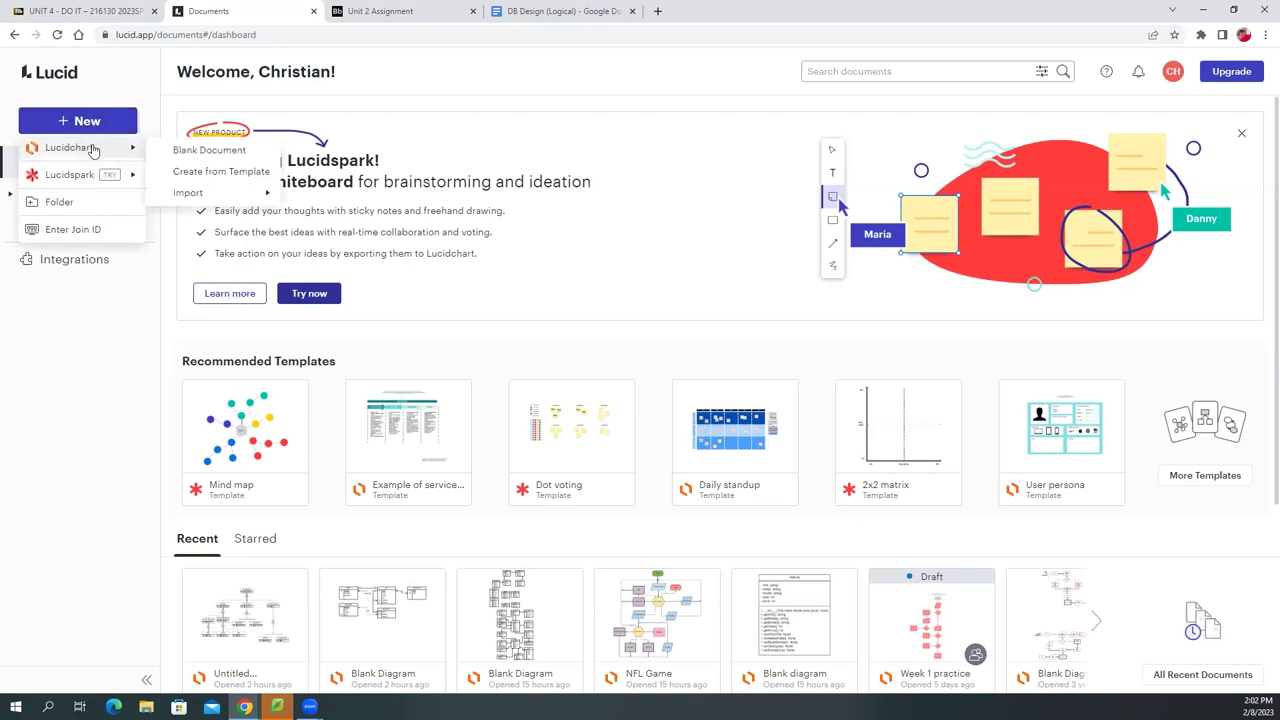
pyautogui.click(209, 152)
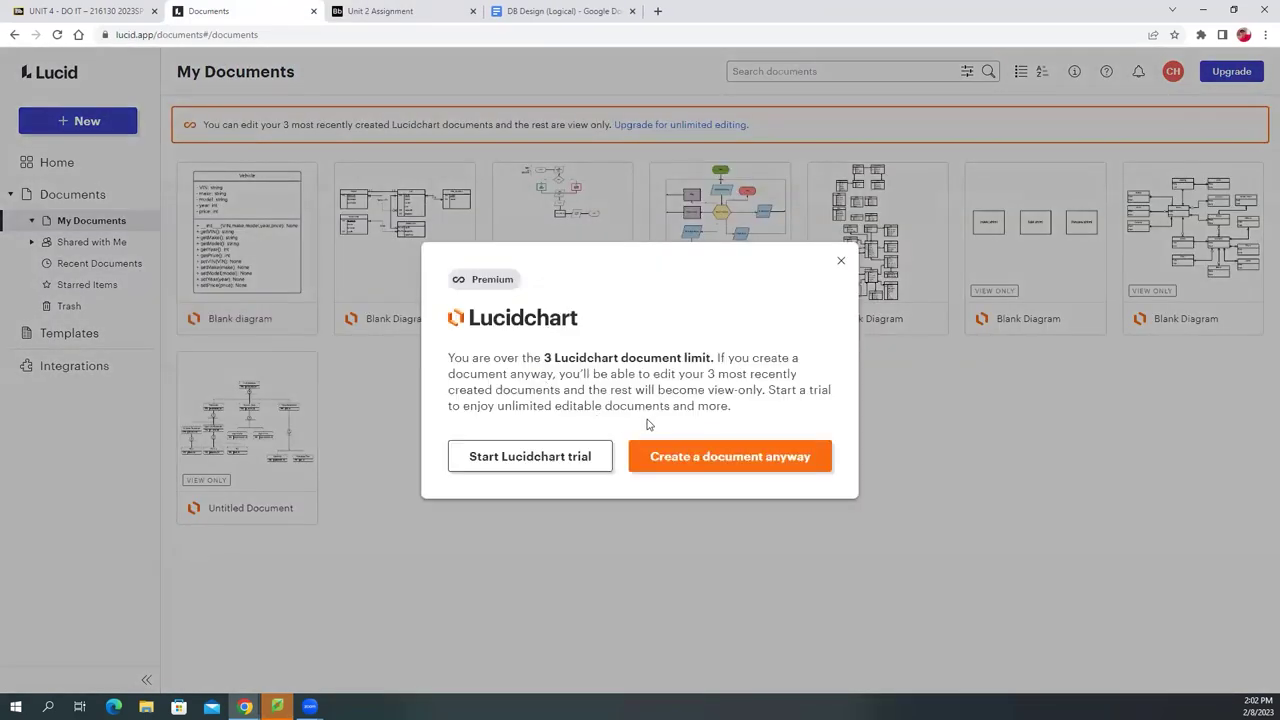
pyautogui.click(736, 459)
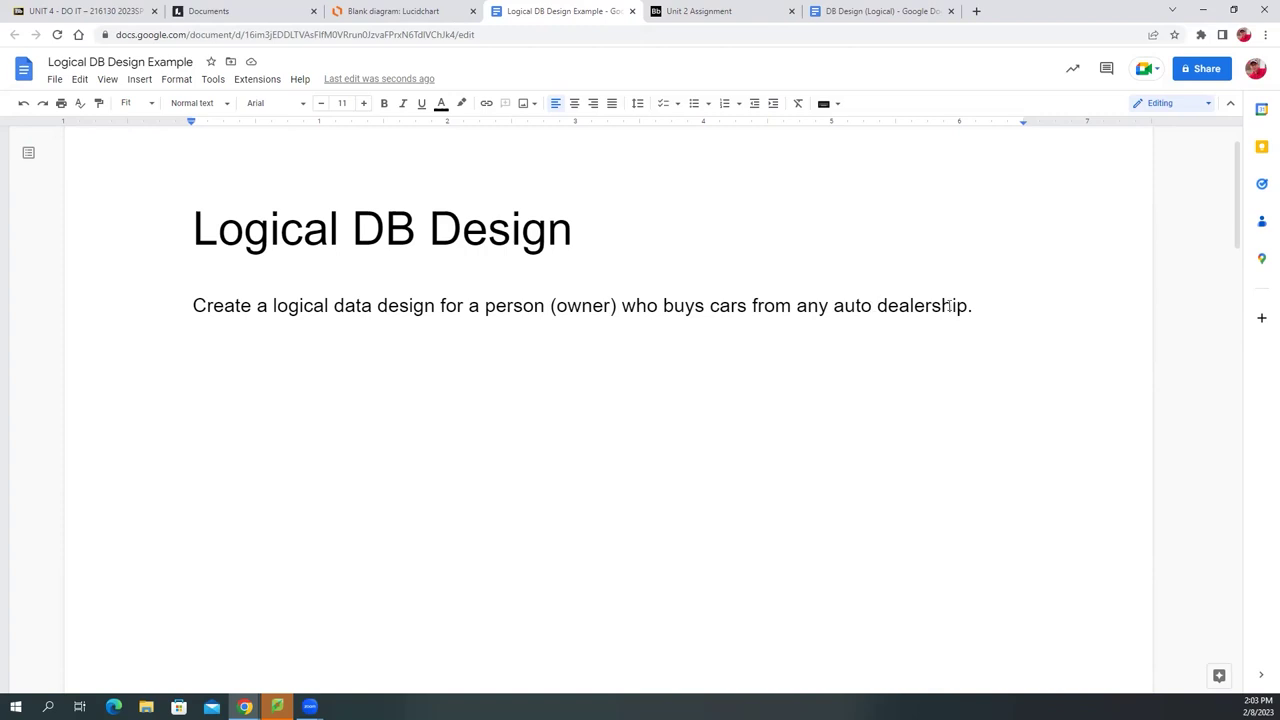
# - Examine the Logical DB Design statement for the entities it names and how they relate to one another
pyautogui.click(980, 309)
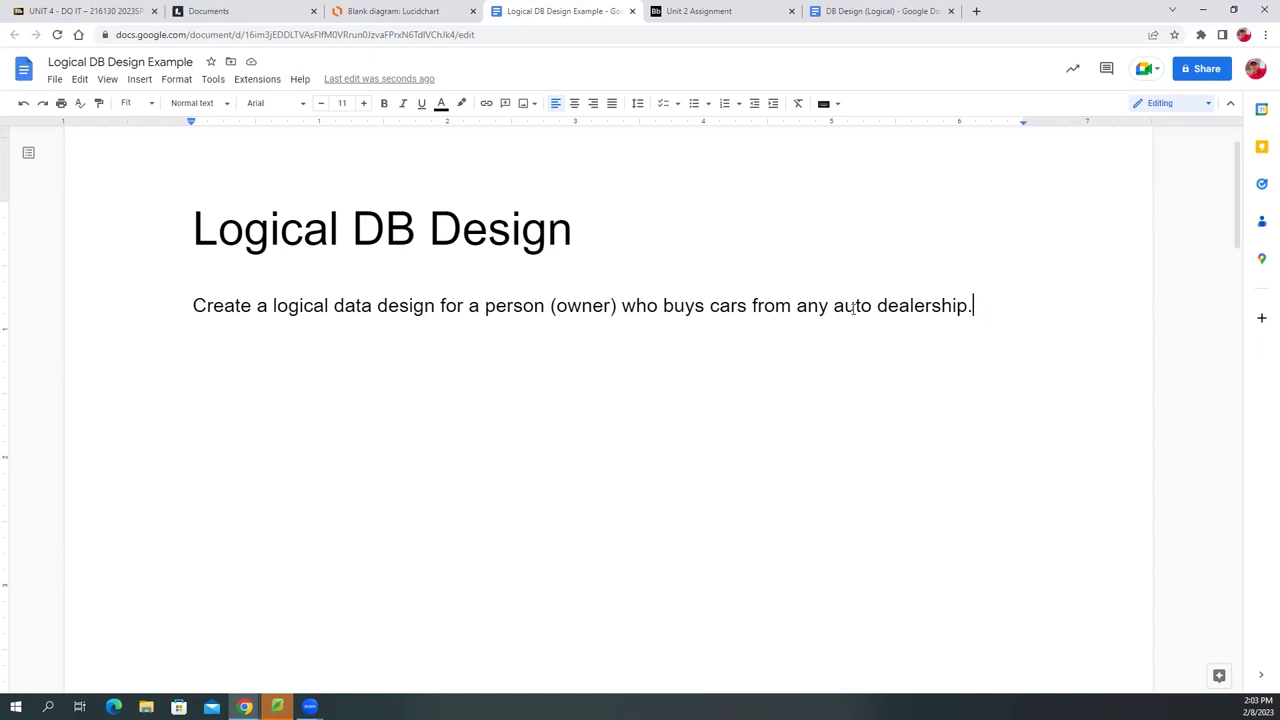
pyautogui.moveTo(484, 306); pyautogui.dragTo(615, 306)
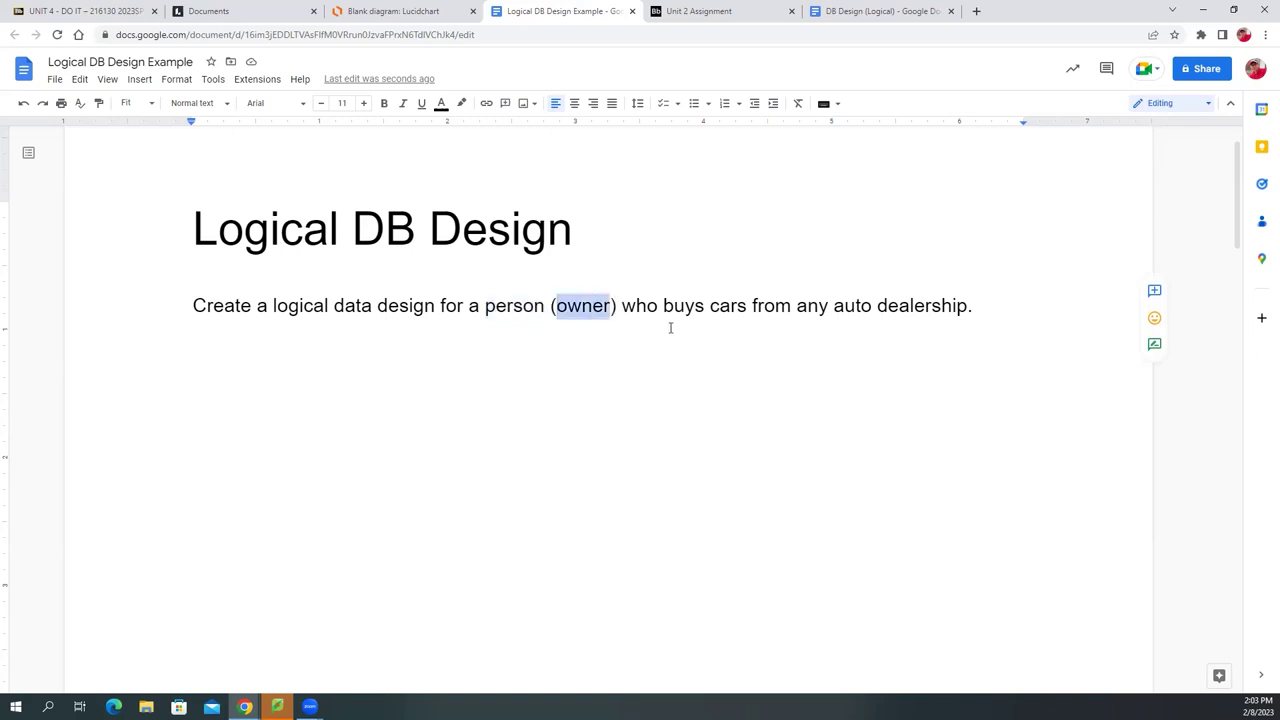
pyautogui.moveTo(714, 307); pyautogui.dragTo(746, 307)
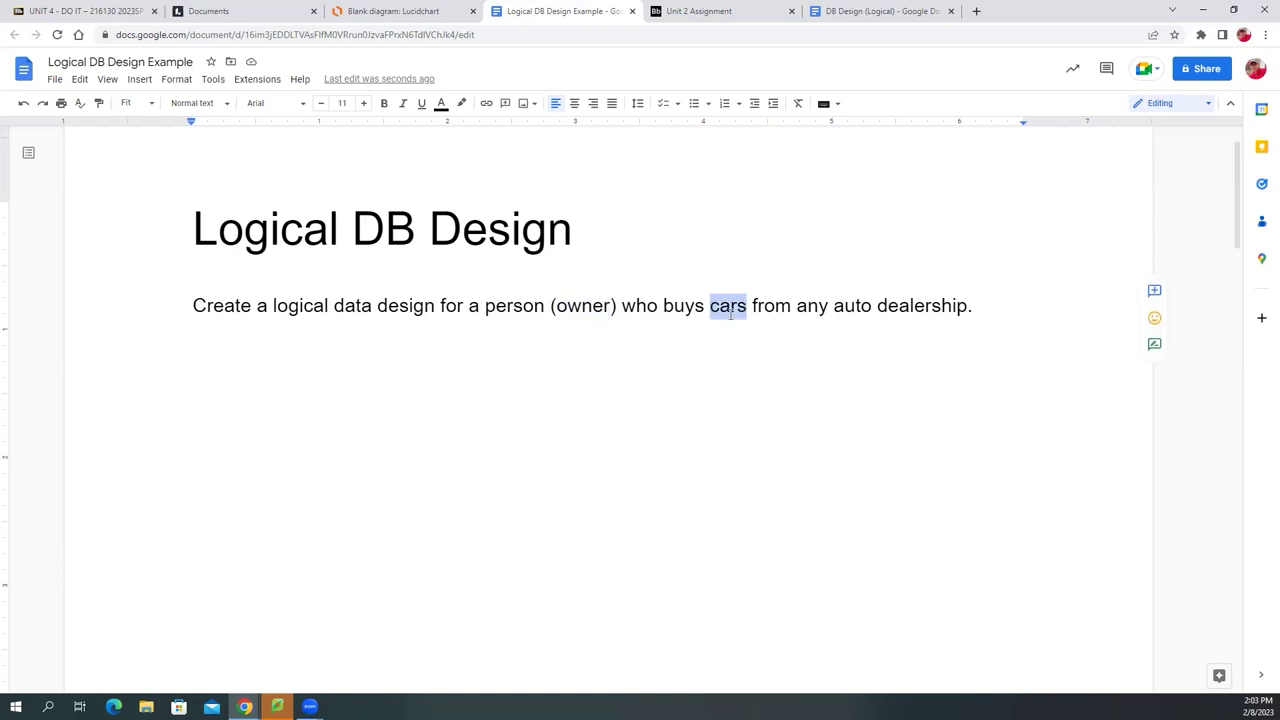
pyautogui.moveTo(877, 307); pyautogui.dragTo(966, 307)
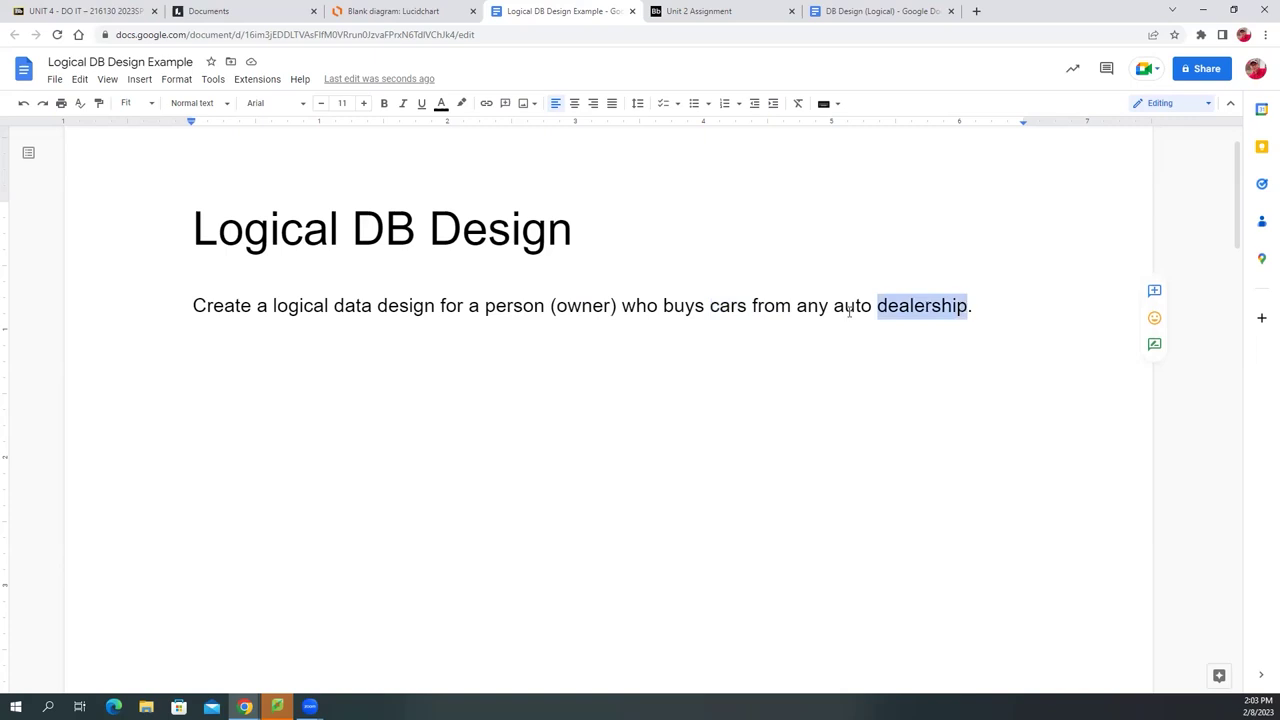
pyautogui.doubleClick(534, 306)
pyautogui.moveTo(750, 306); pyautogui.dragTo(713, 306)
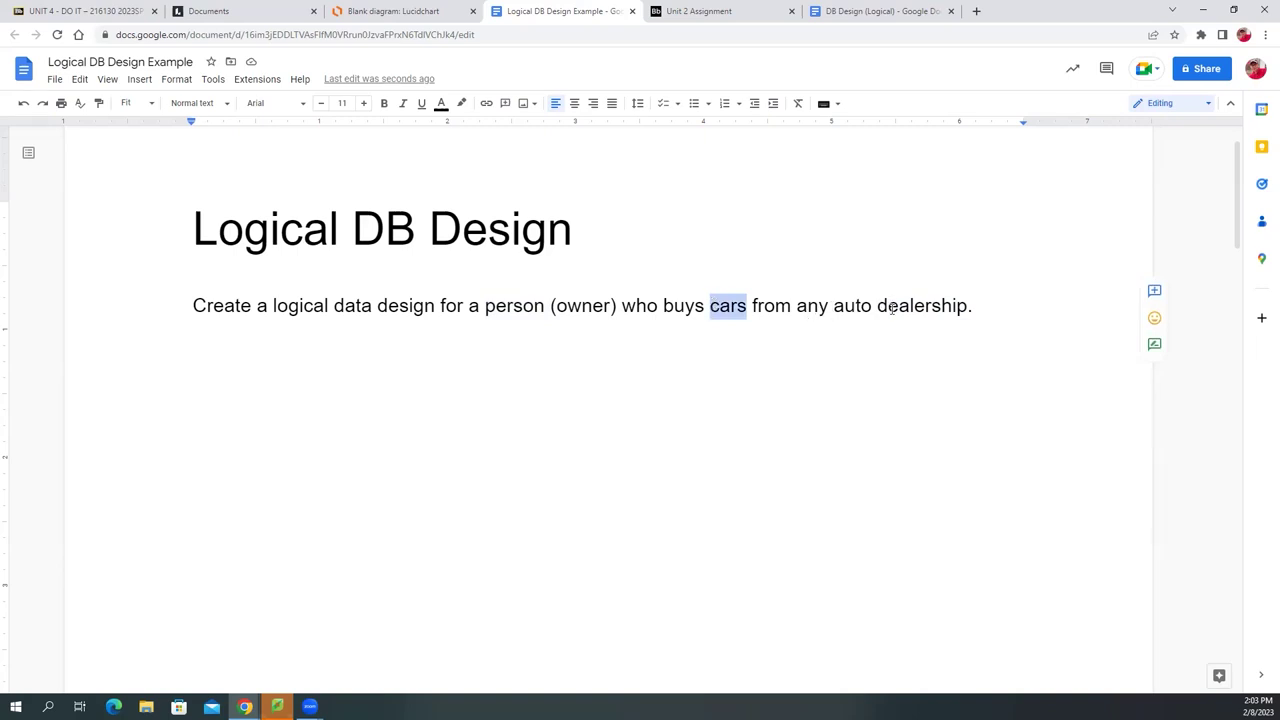
pyautogui.moveTo(878, 310); pyautogui.dragTo(966, 310)
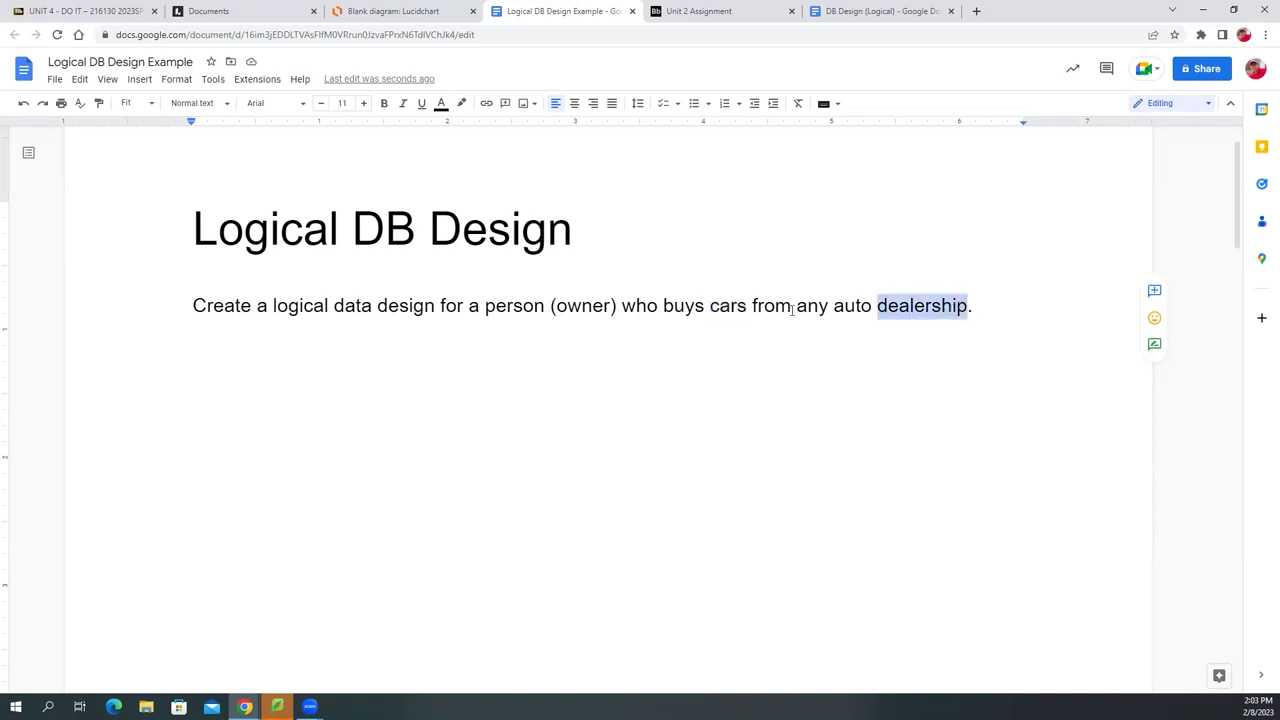
pyautogui.moveTo(709, 305); pyautogui.dragTo(750, 322)
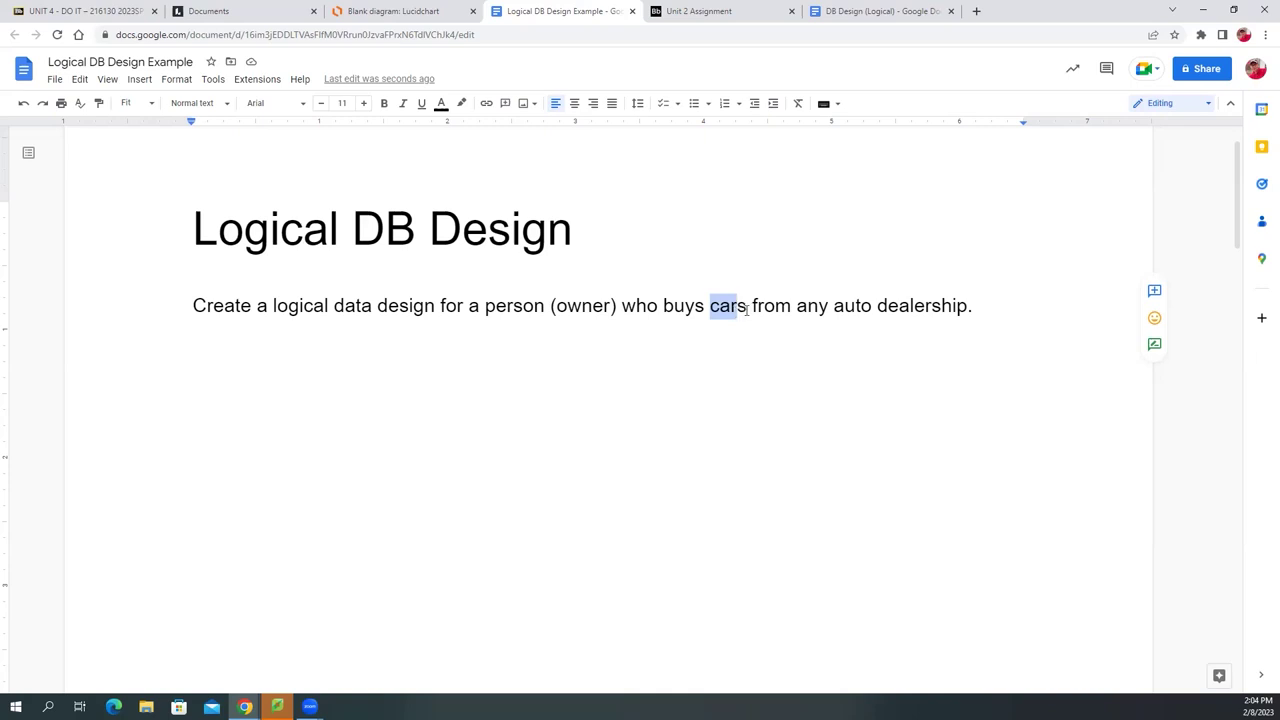
pyautogui.click(880, 305)
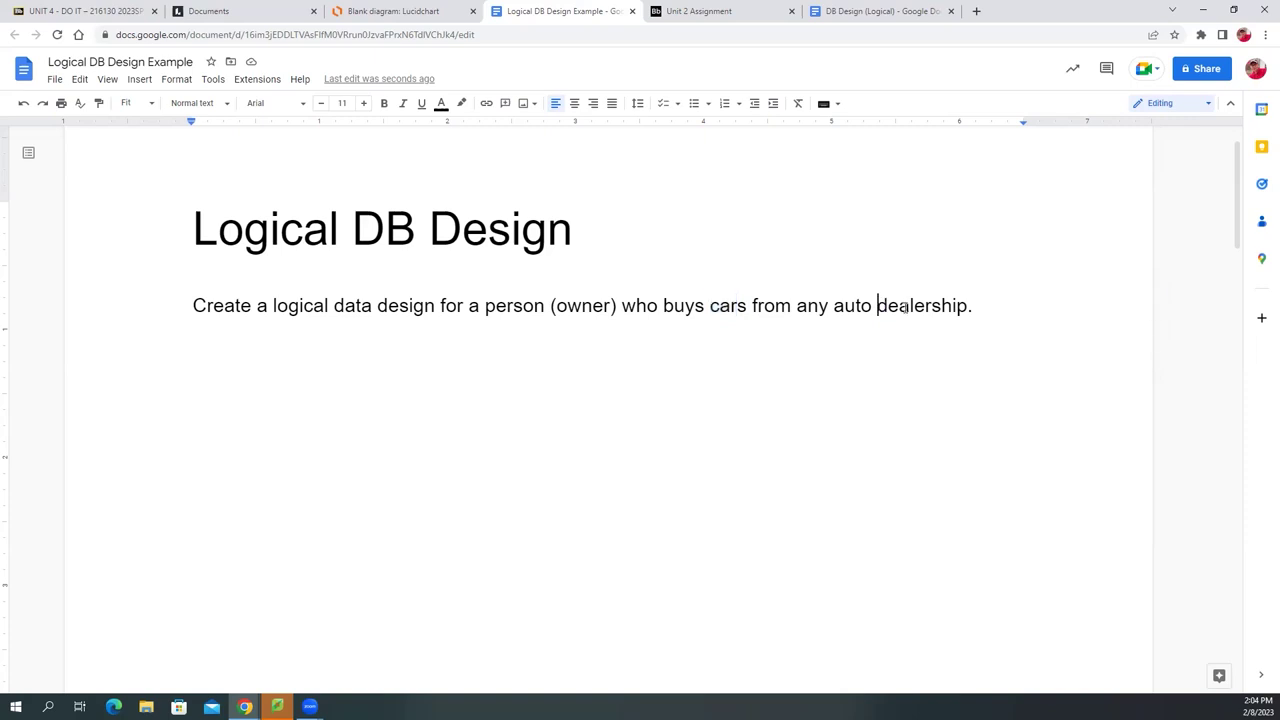
pyautogui.moveTo(905, 308); pyautogui.dragTo(934, 308)
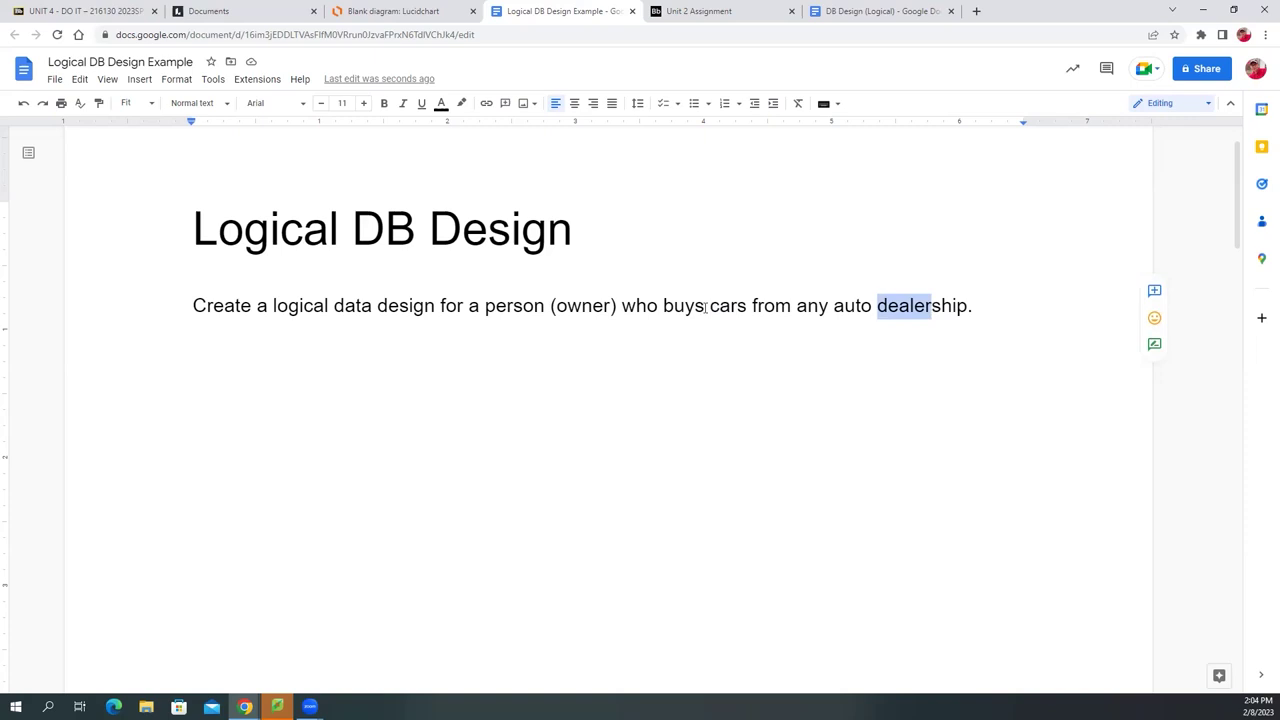
pyautogui.moveTo(709, 306); pyautogui.dragTo(737, 310)
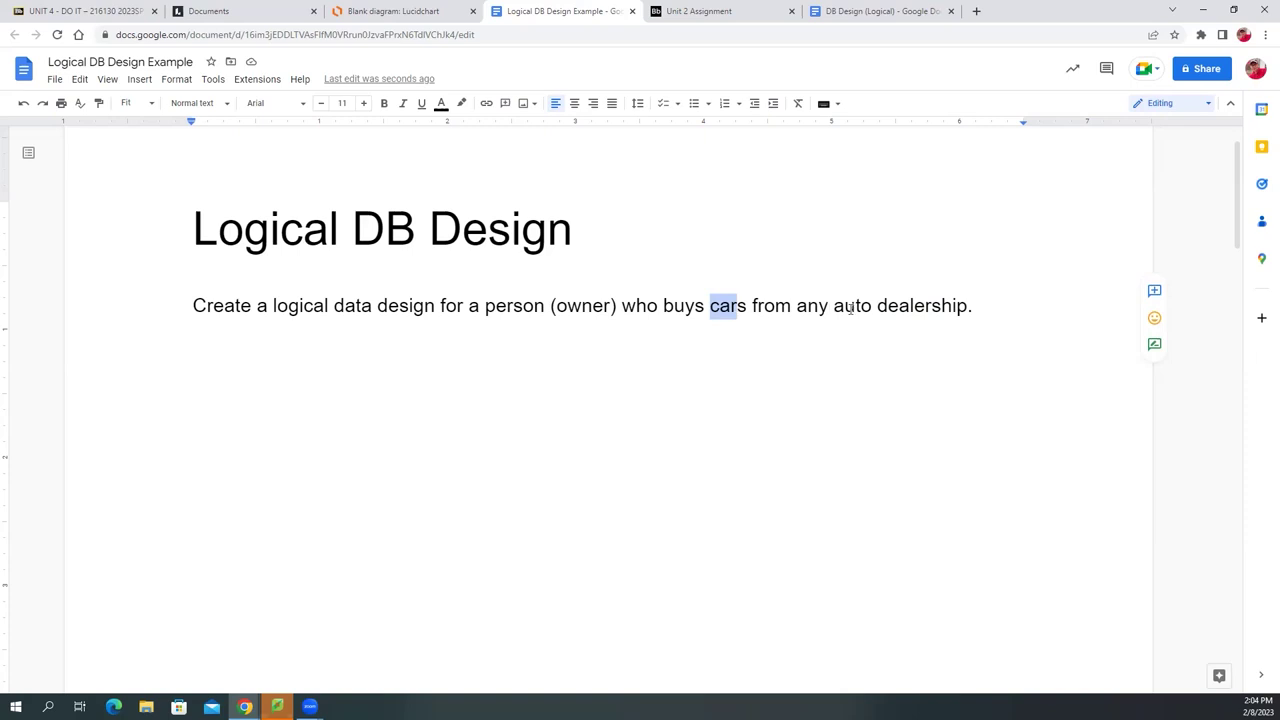
pyautogui.moveTo(737, 310); pyautogui.dragTo(742, 309)
pyautogui.click(888, 304)
pyautogui.moveTo(877, 306); pyautogui.dragTo(950, 306)
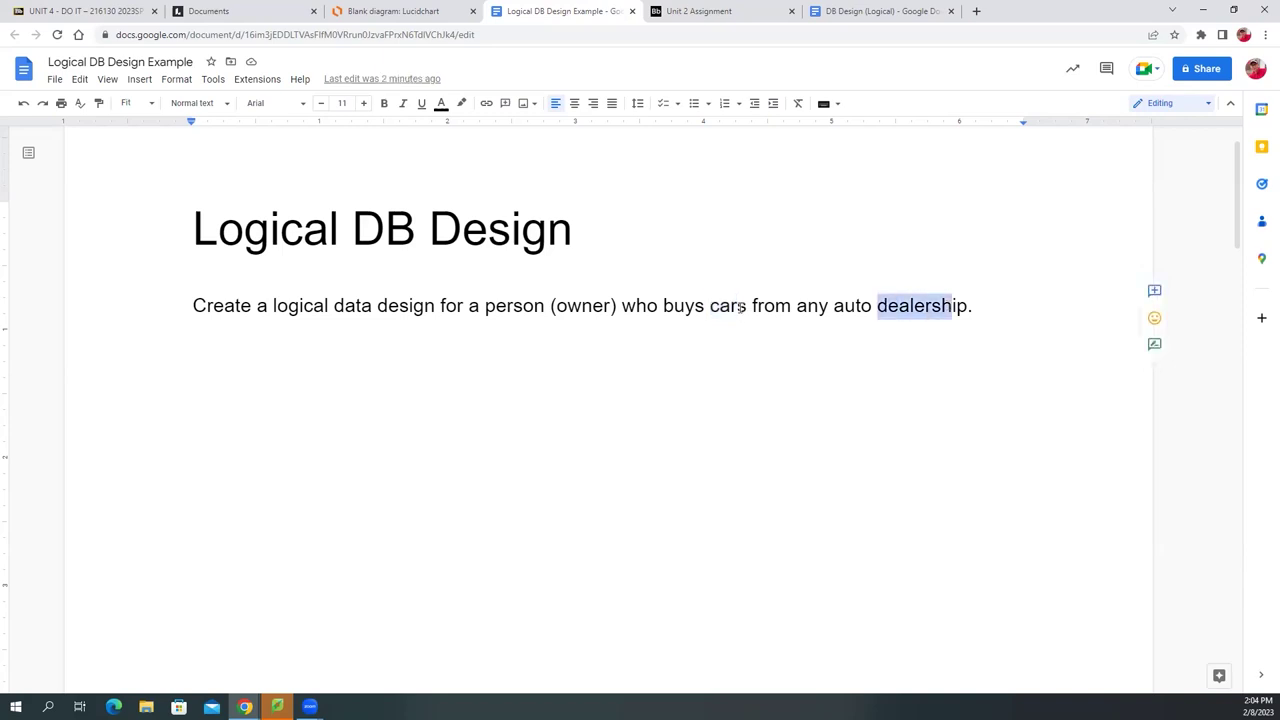
pyautogui.click(741, 306)
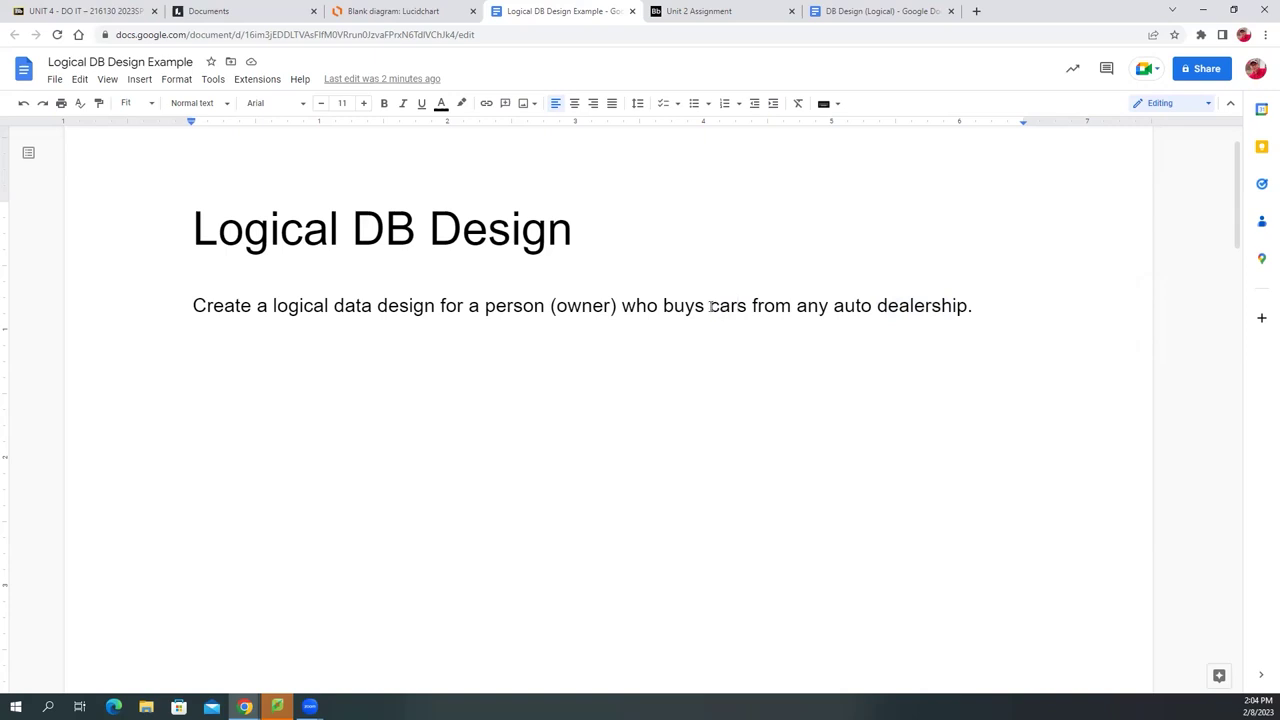
pyautogui.doubleClick(718, 306)
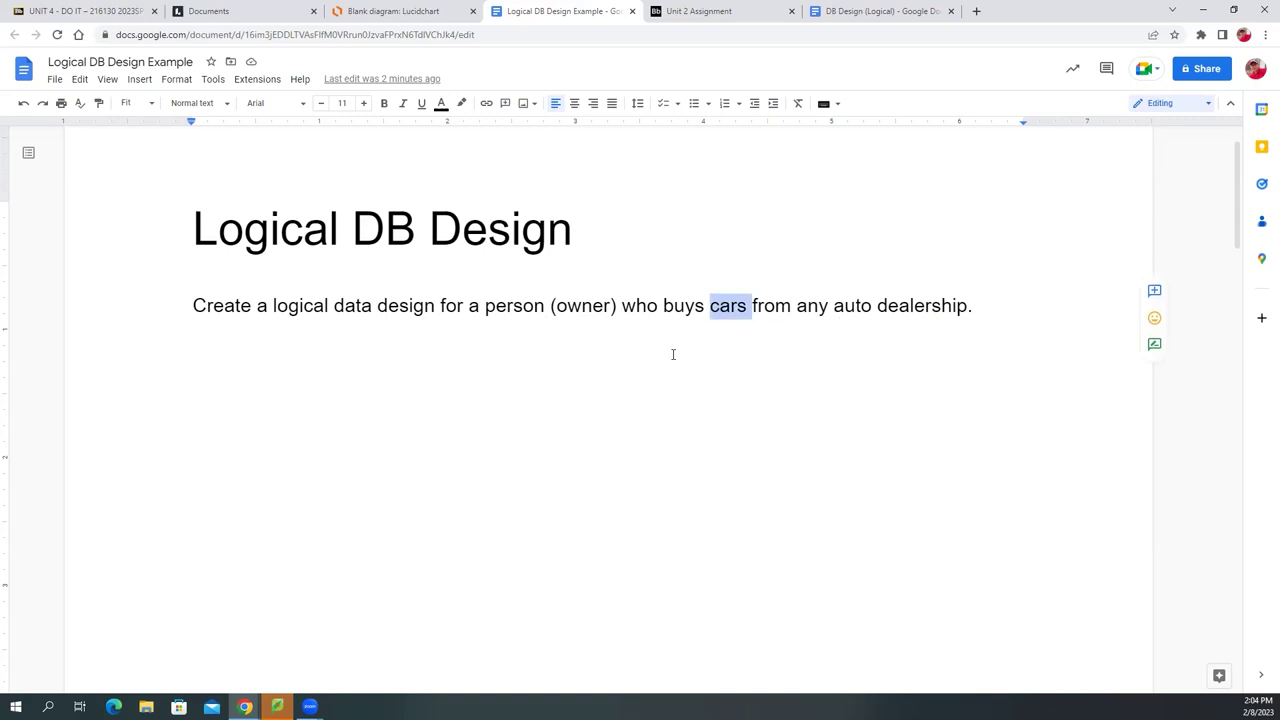
pyautogui.moveTo(709, 305); pyautogui.dragTo(748, 308)
pyautogui.doubleClick(584, 305)
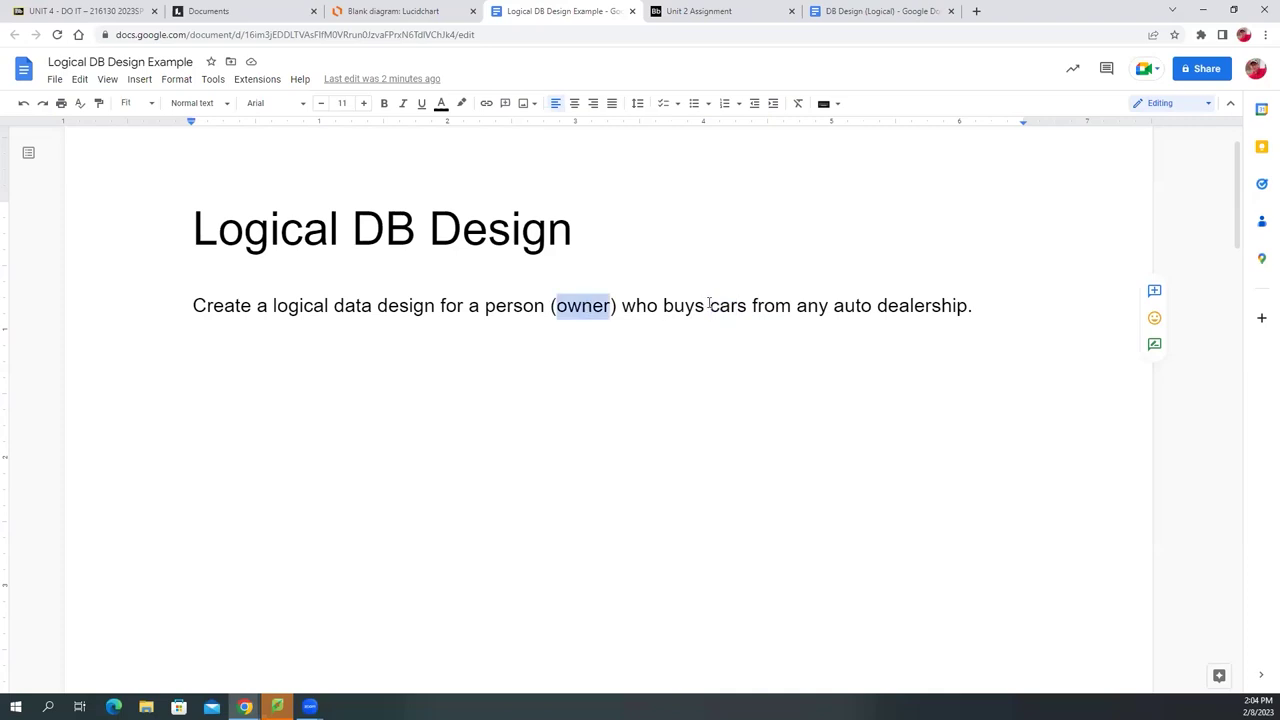
pyautogui.moveTo(709, 305); pyautogui.dragTo(745, 306)
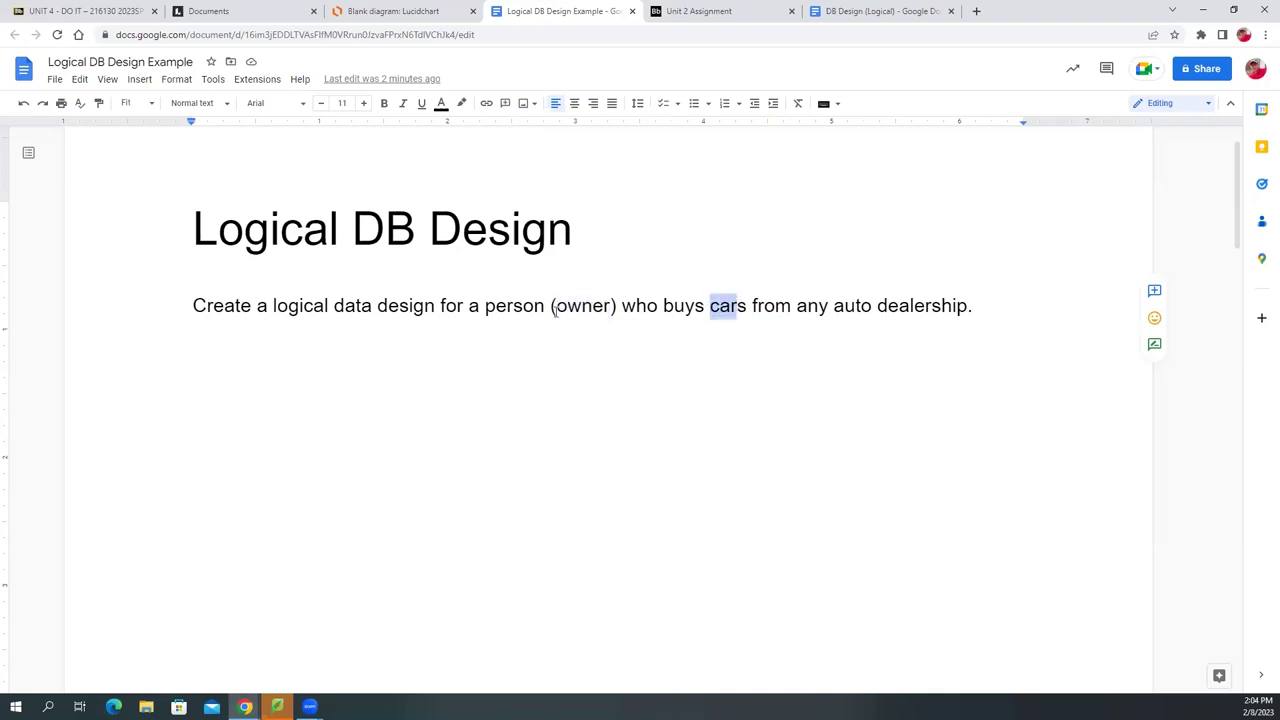
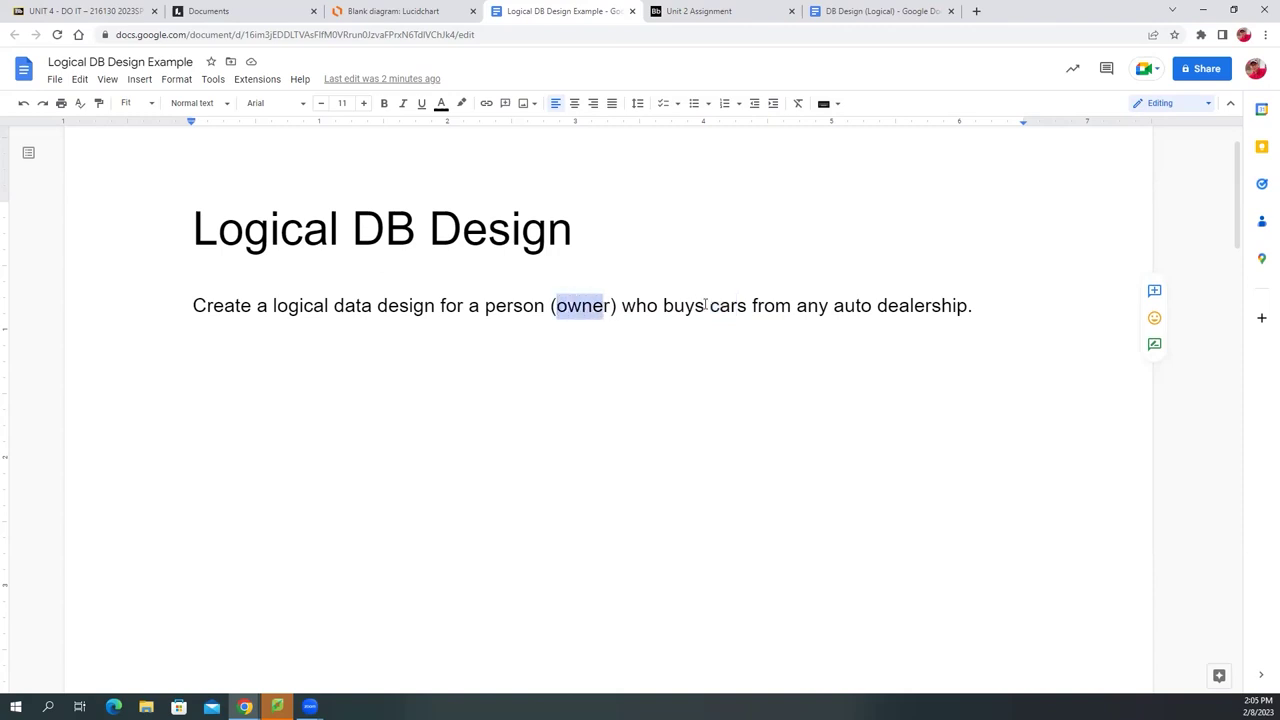
pyautogui.moveTo(879, 306); pyautogui.dragTo(941, 306)
pyautogui.click(573, 325)
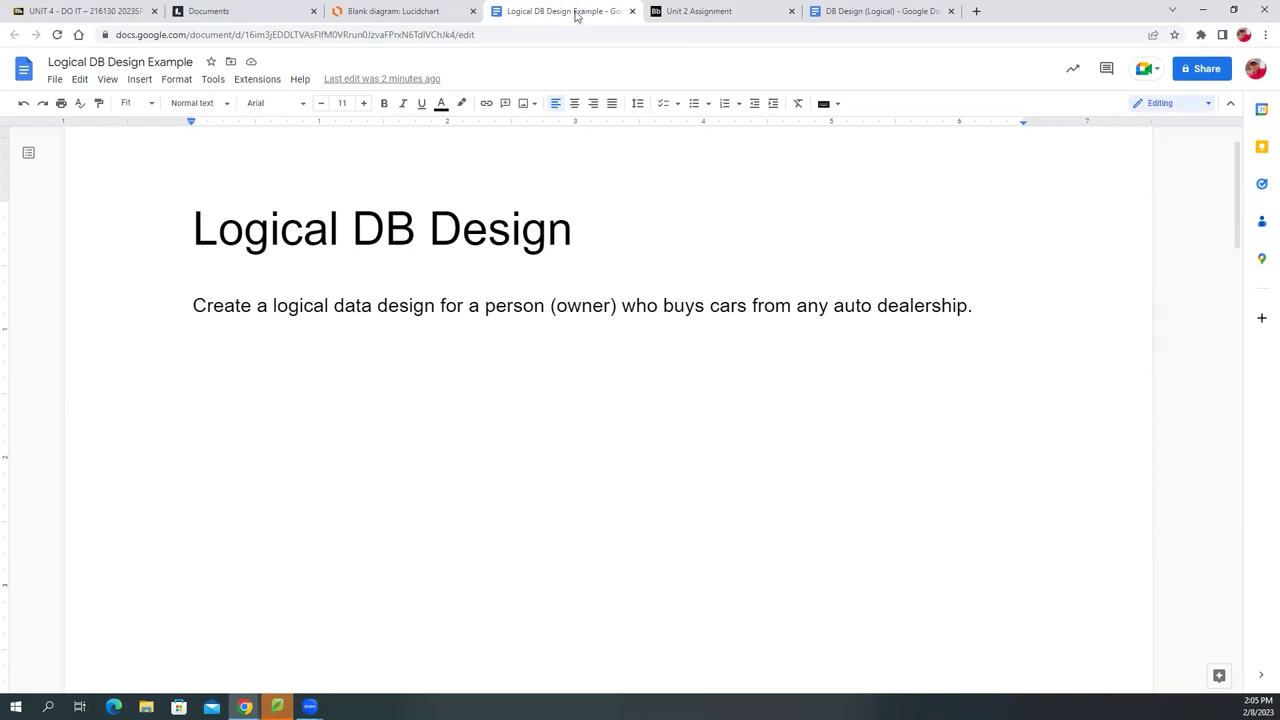
# - Close the Logical DB Design Example document and remove the Standard, Flowchart and Shapes libraries from the blank Lucidchart diagram
pyautogui.click(631, 11)
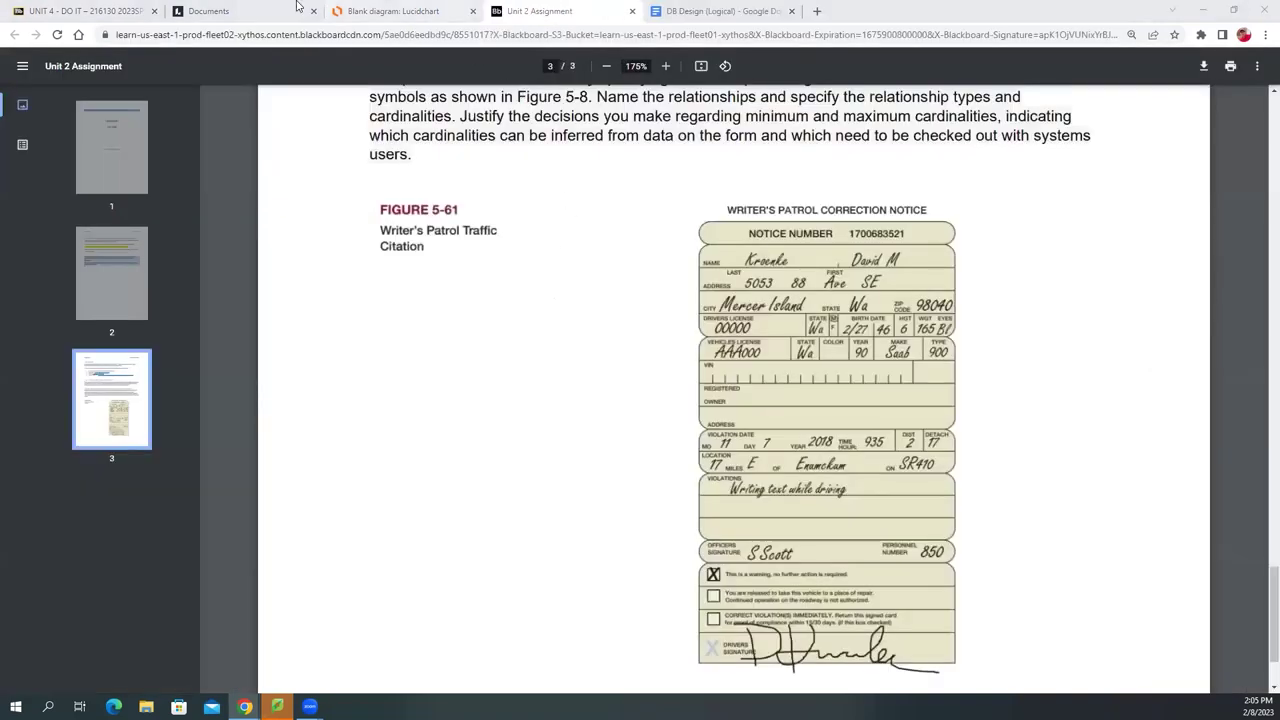
pyautogui.click(405, 12)
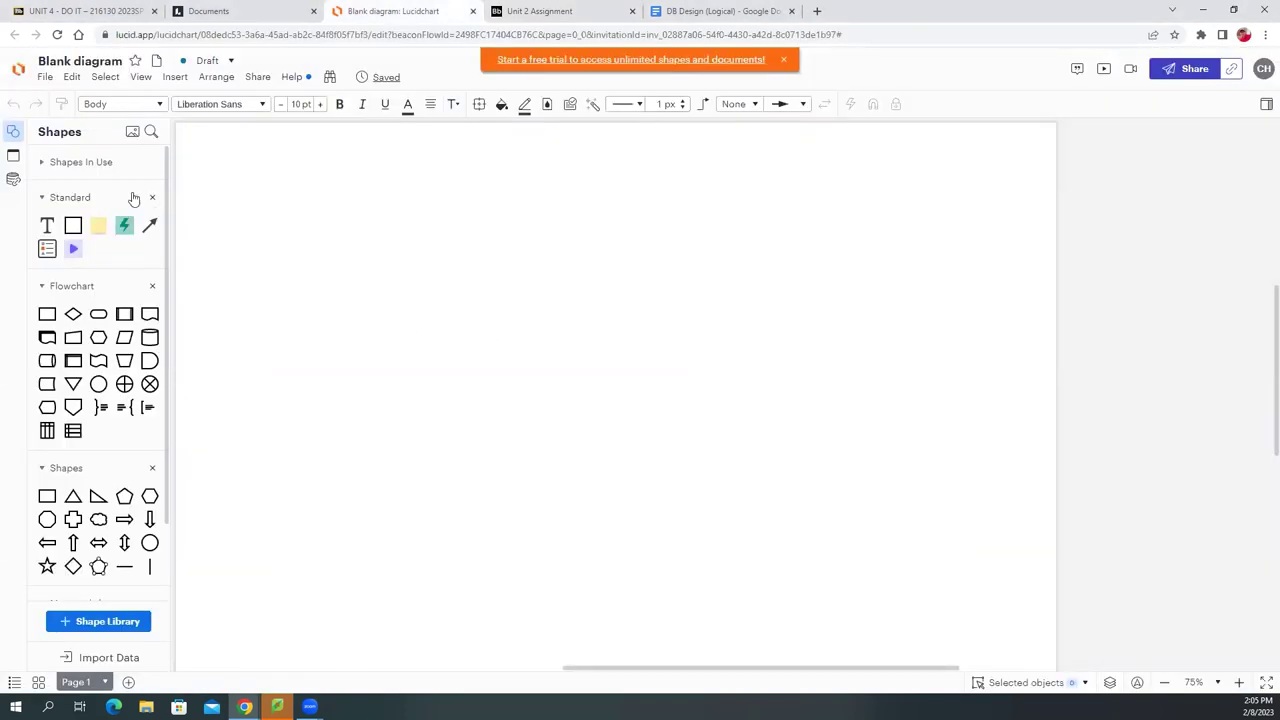
pyautogui.click(41, 197)
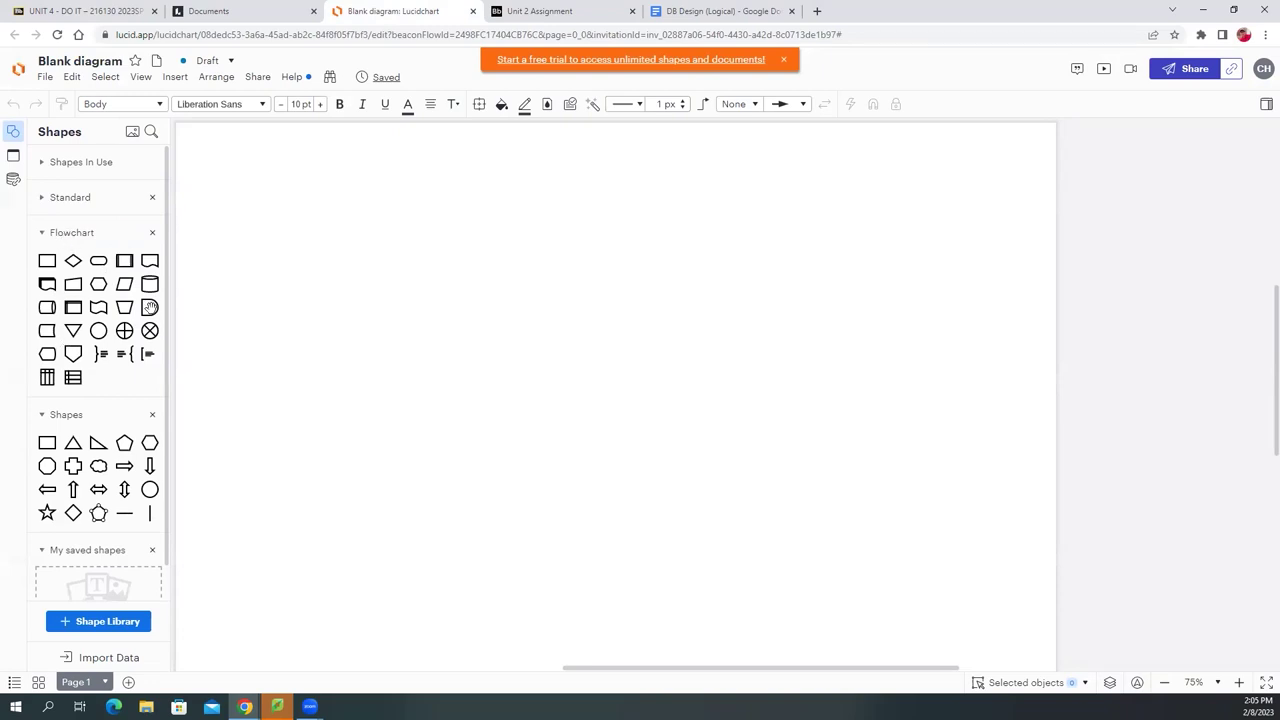
pyautogui.click(47, 238)
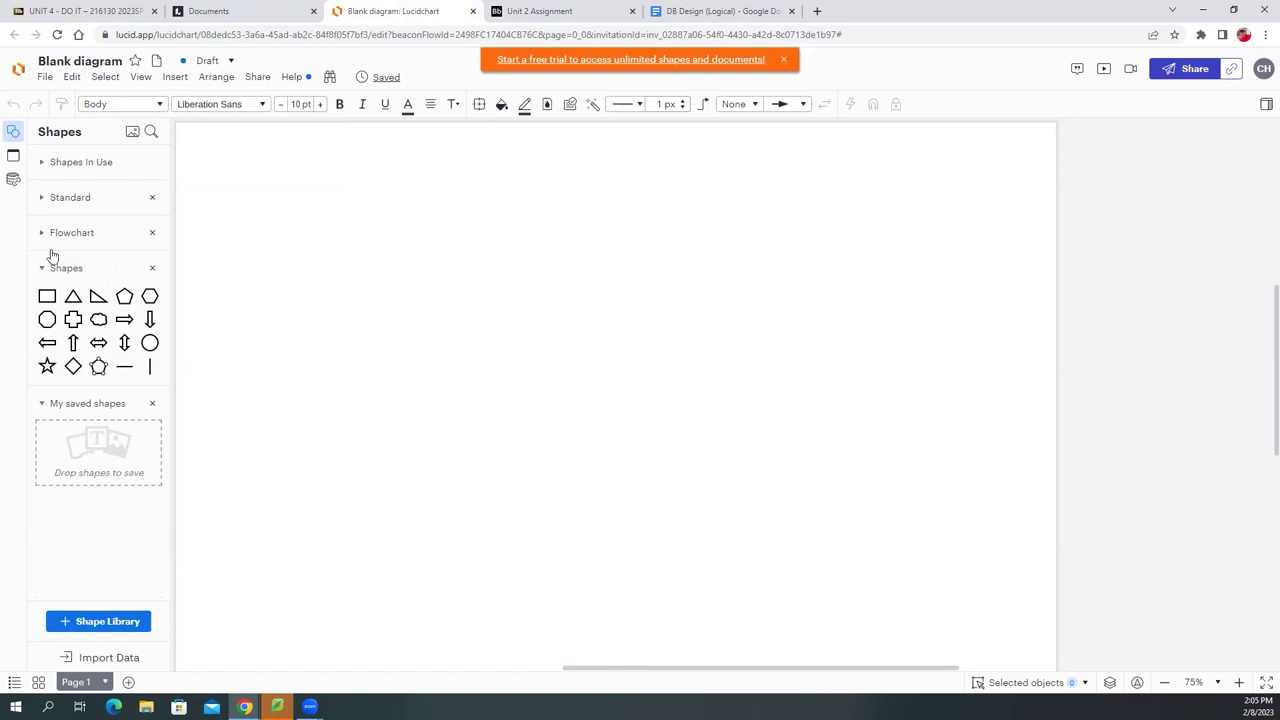
pyautogui.click(153, 198)
pyautogui.click(152, 198)
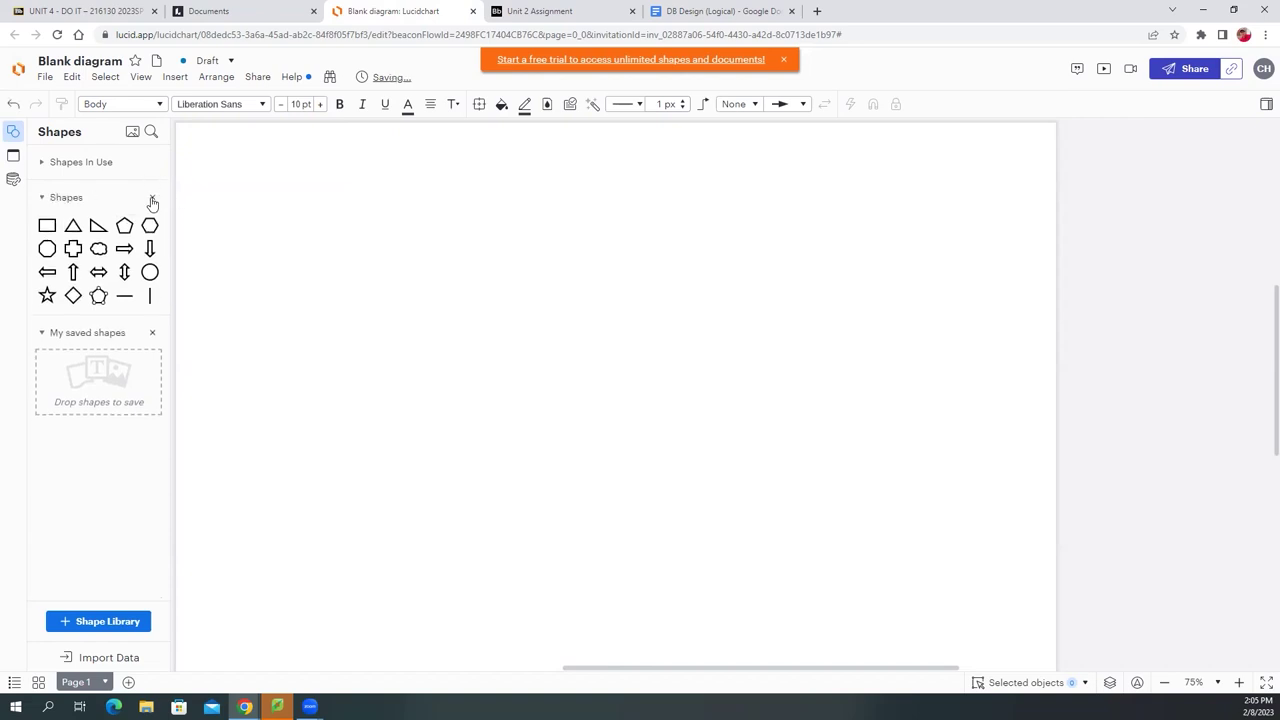
pyautogui.click(152, 199)
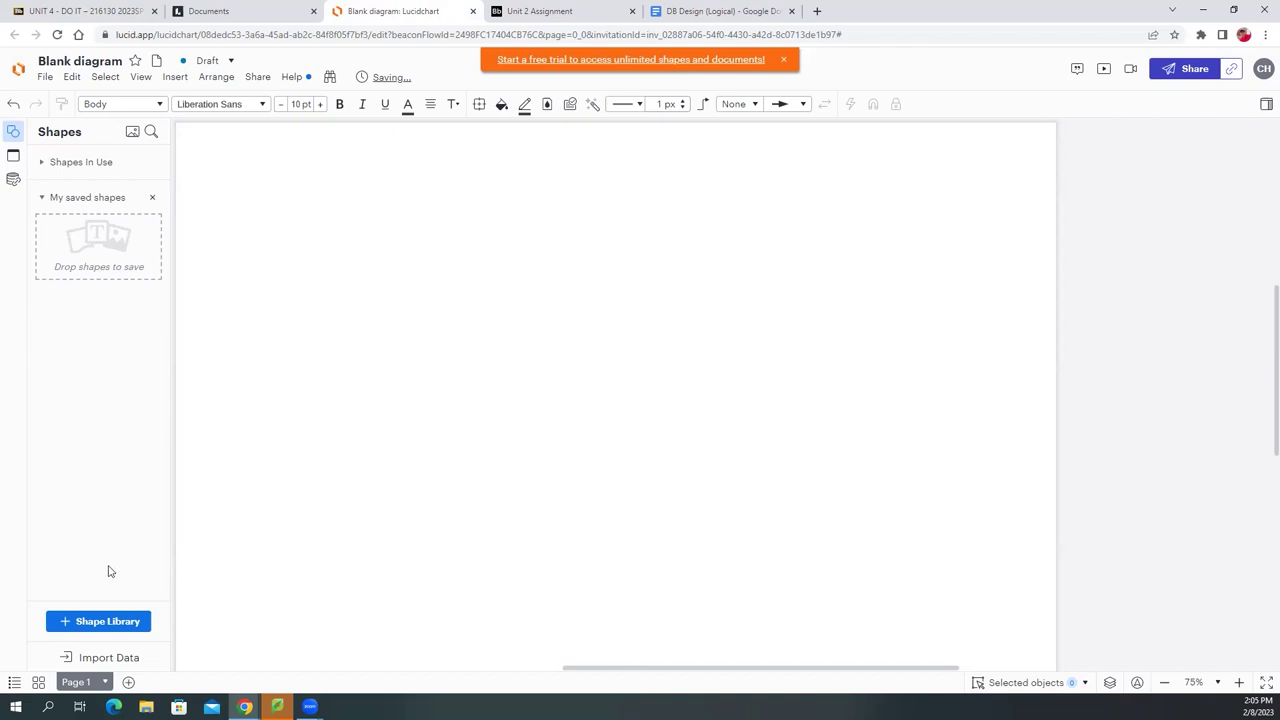
# - Add the Entity Relationship shape library to the diagram
pyautogui.click(85, 622)
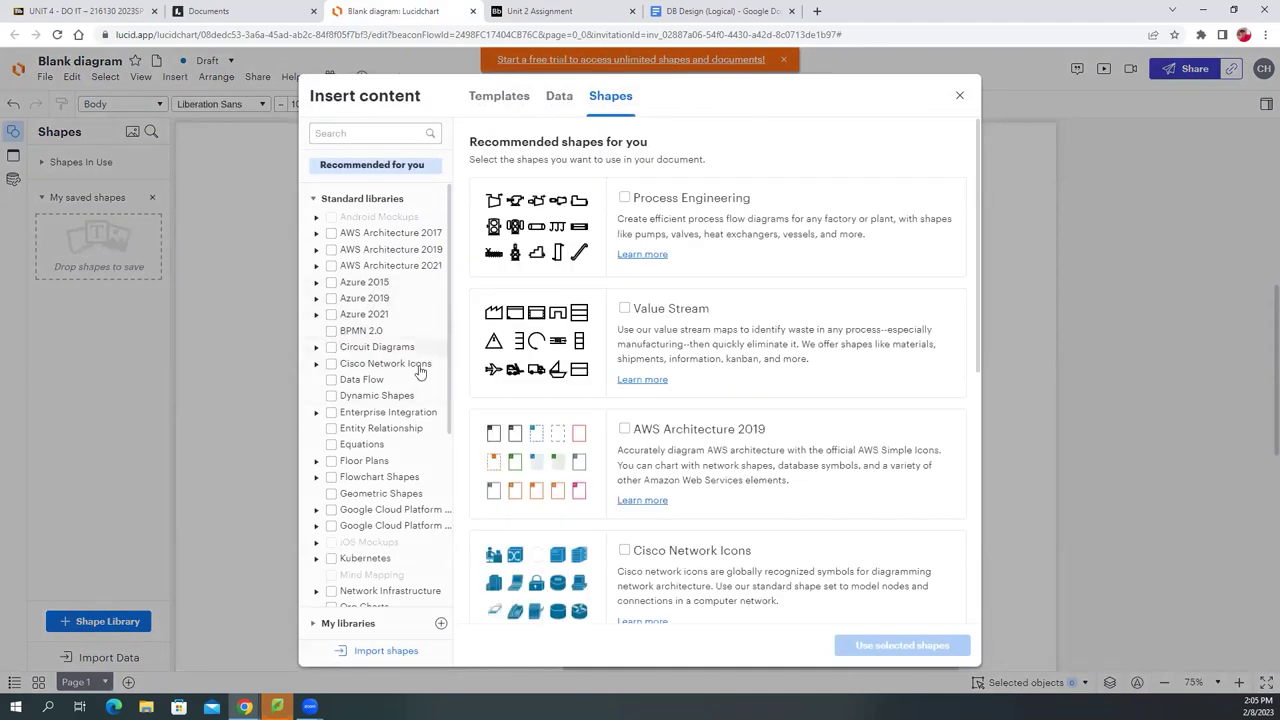
pyautogui.click(331, 429)
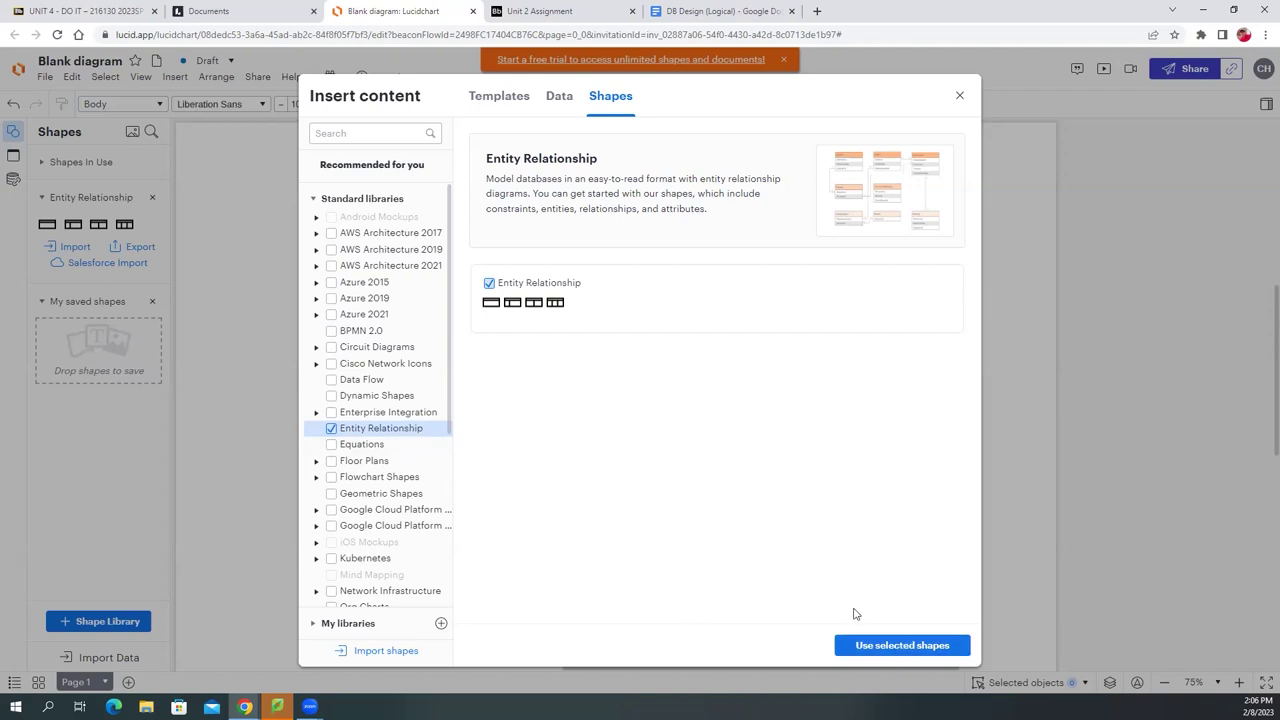
pyautogui.click(895, 648)
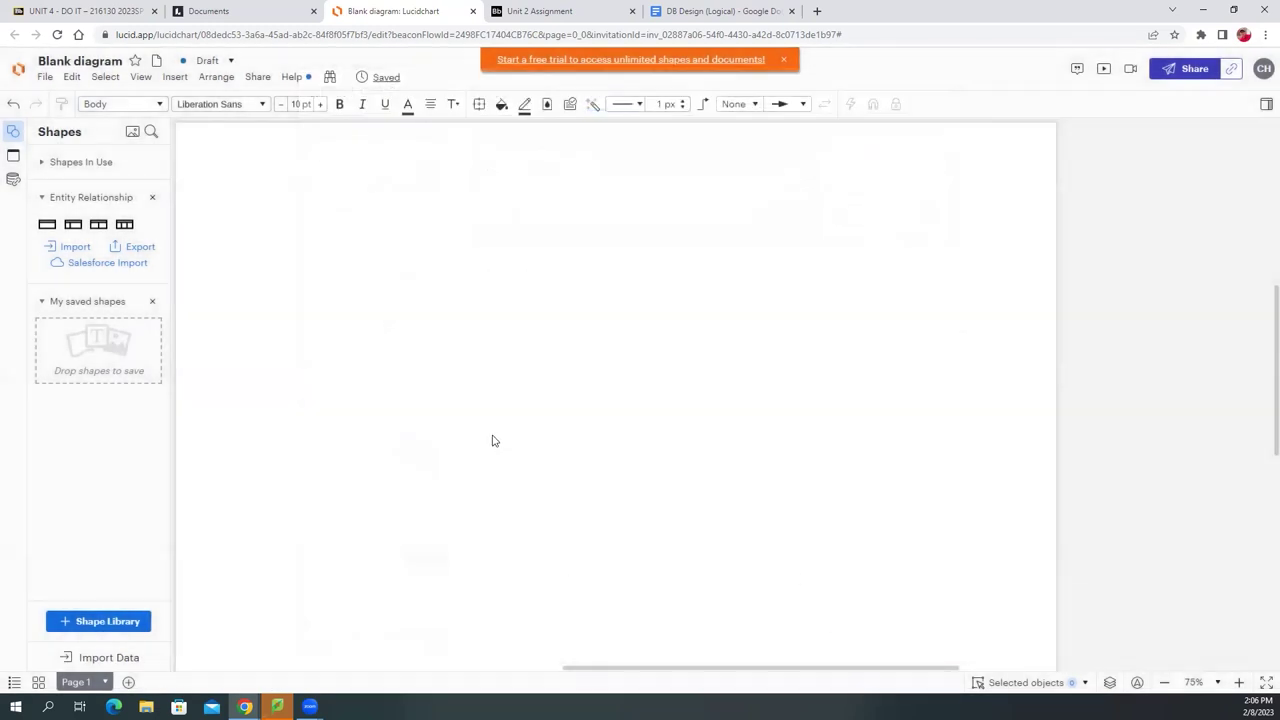
# - Place a three-row entity with Key and Field columns in the page's upper-left area, widen it and adjust its position
pyautogui.moveTo(64, 221)
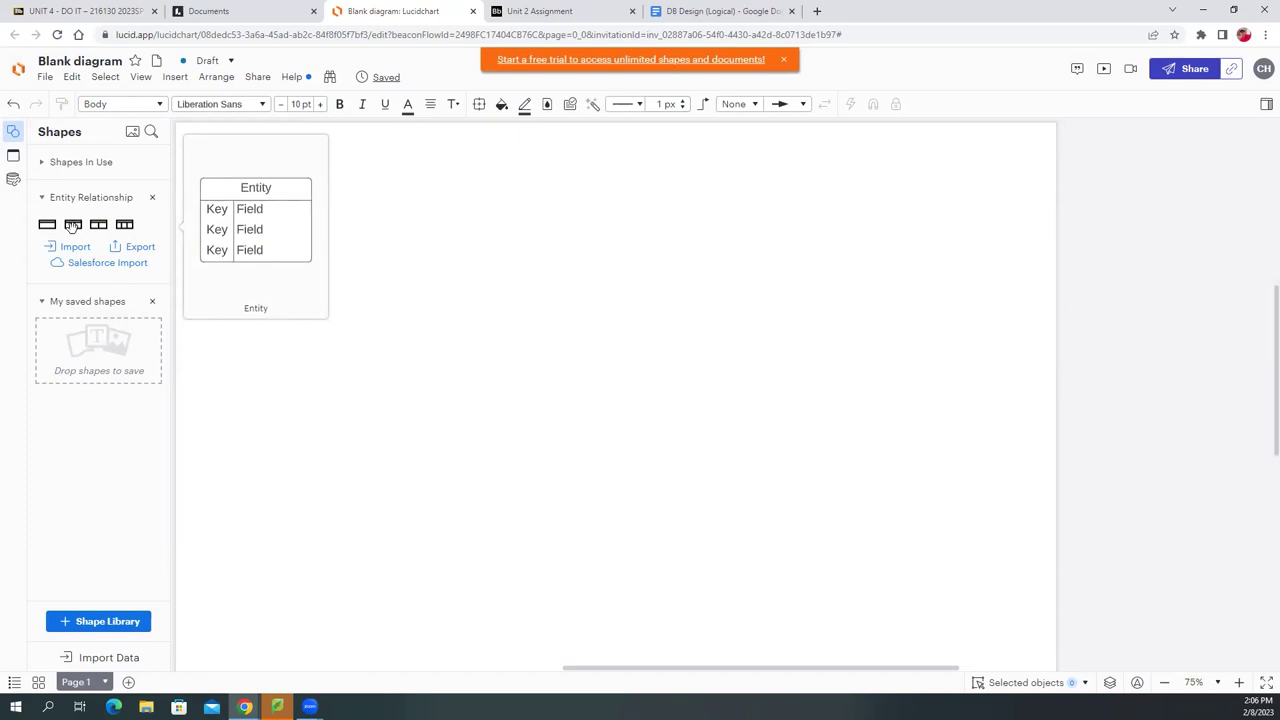
pyautogui.moveTo(70, 227); pyautogui.dragTo(423, 266)
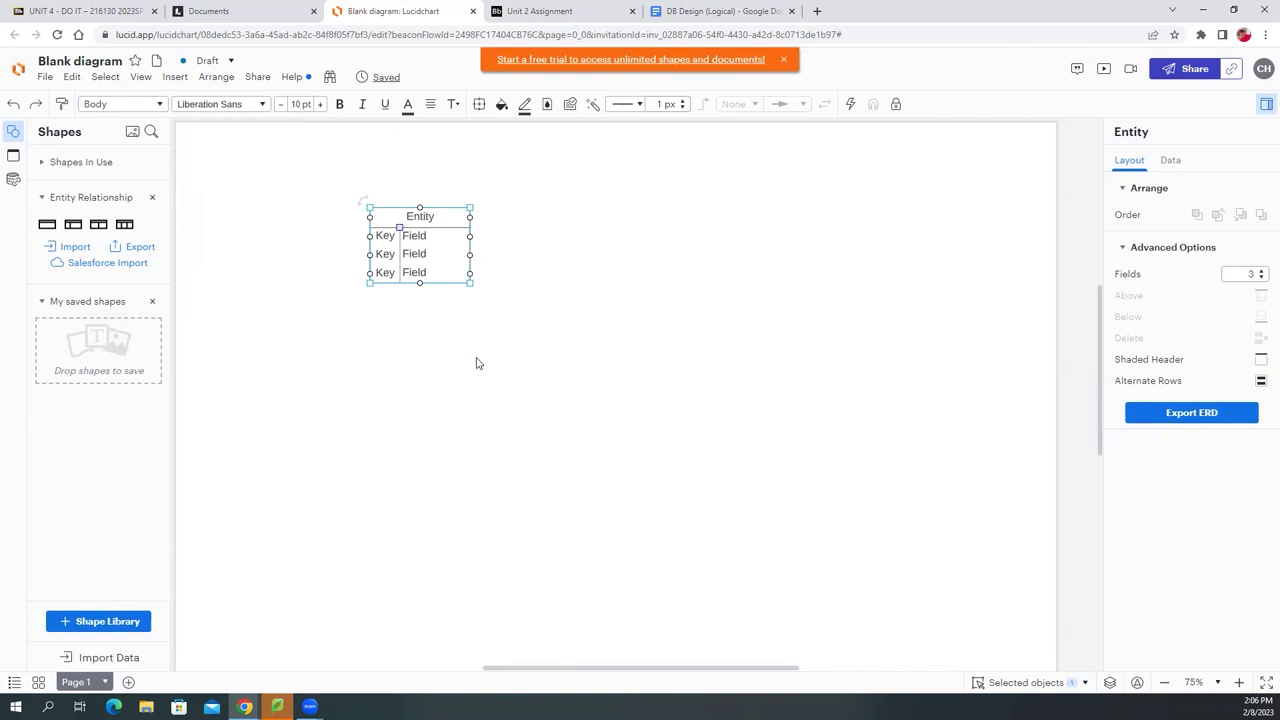
pyautogui.moveTo(470, 282); pyautogui.dragTo(523, 349)
pyautogui.moveTo(486, 234); pyautogui.dragTo(457, 250)
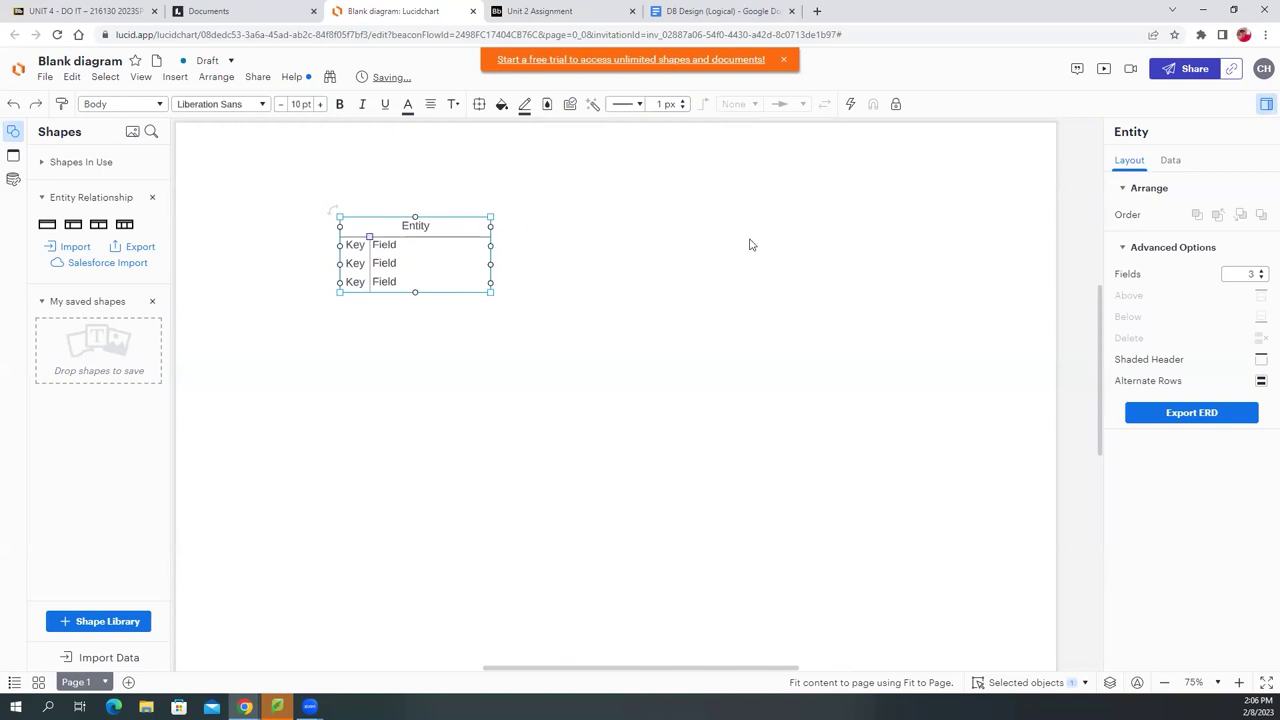
pyautogui.scroll(1, 749, 251)
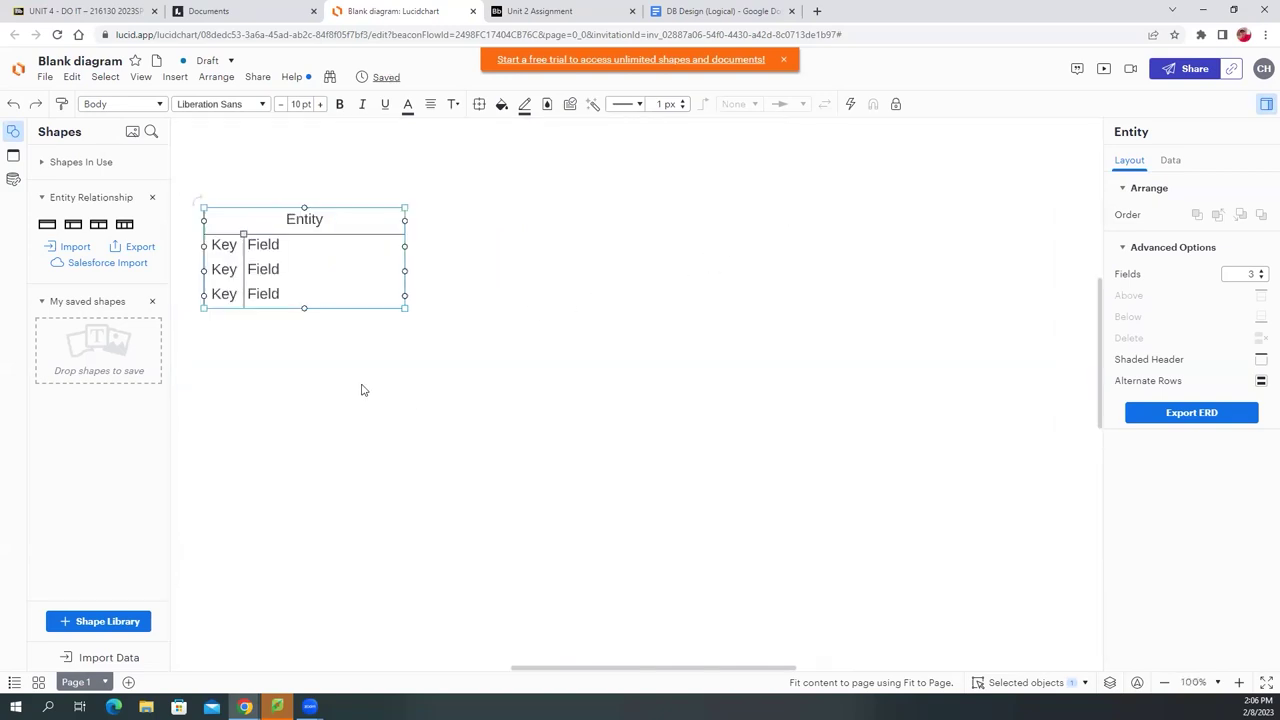
# - Reposition the three-row entity slightly inward from the canvas edge and title it Owner
pyautogui.scroll(3, 361, 358)
pyautogui.scroll(-2, 361, 356)
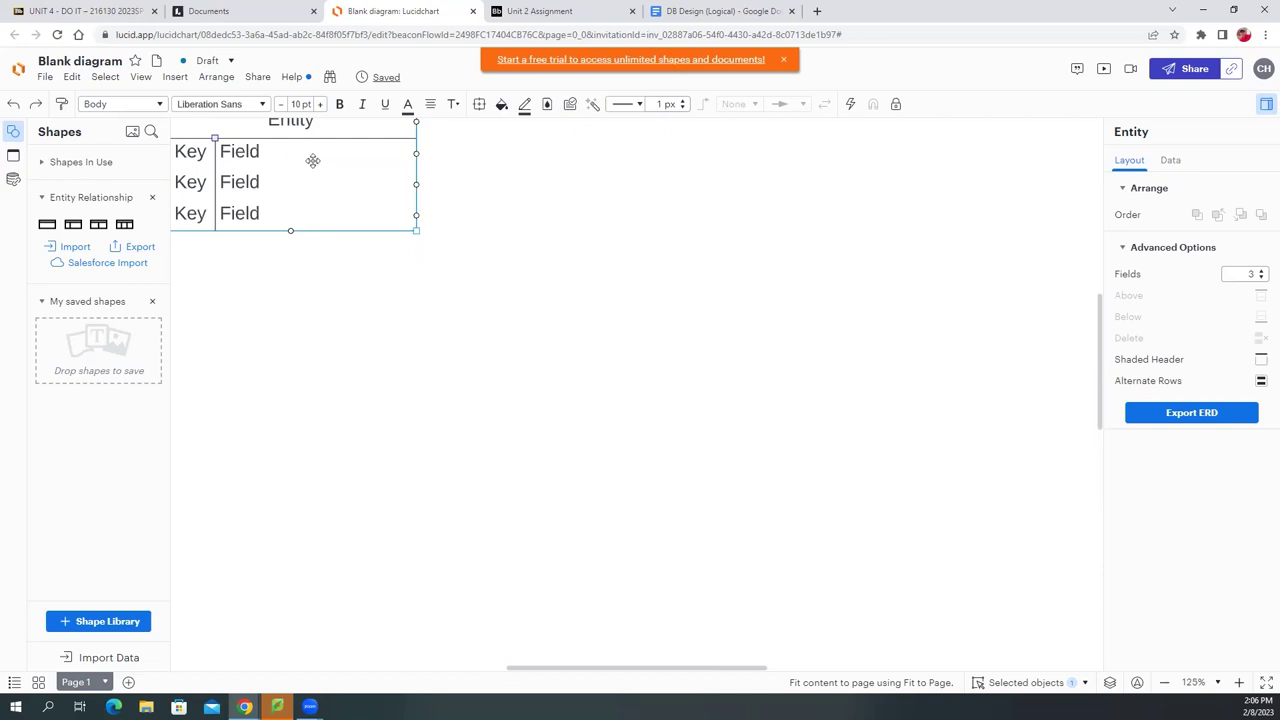
pyautogui.moveTo(331, 124); pyautogui.dragTo(429, 234)
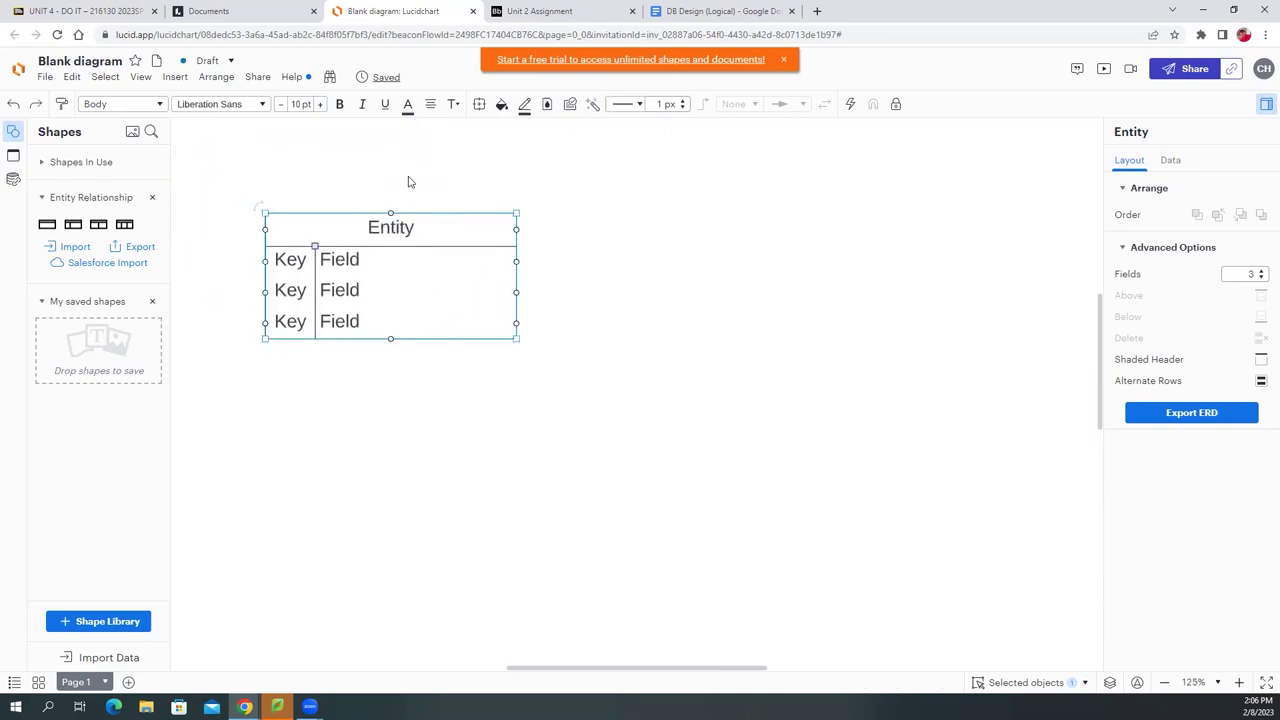
pyautogui.doubleClick(392, 230)
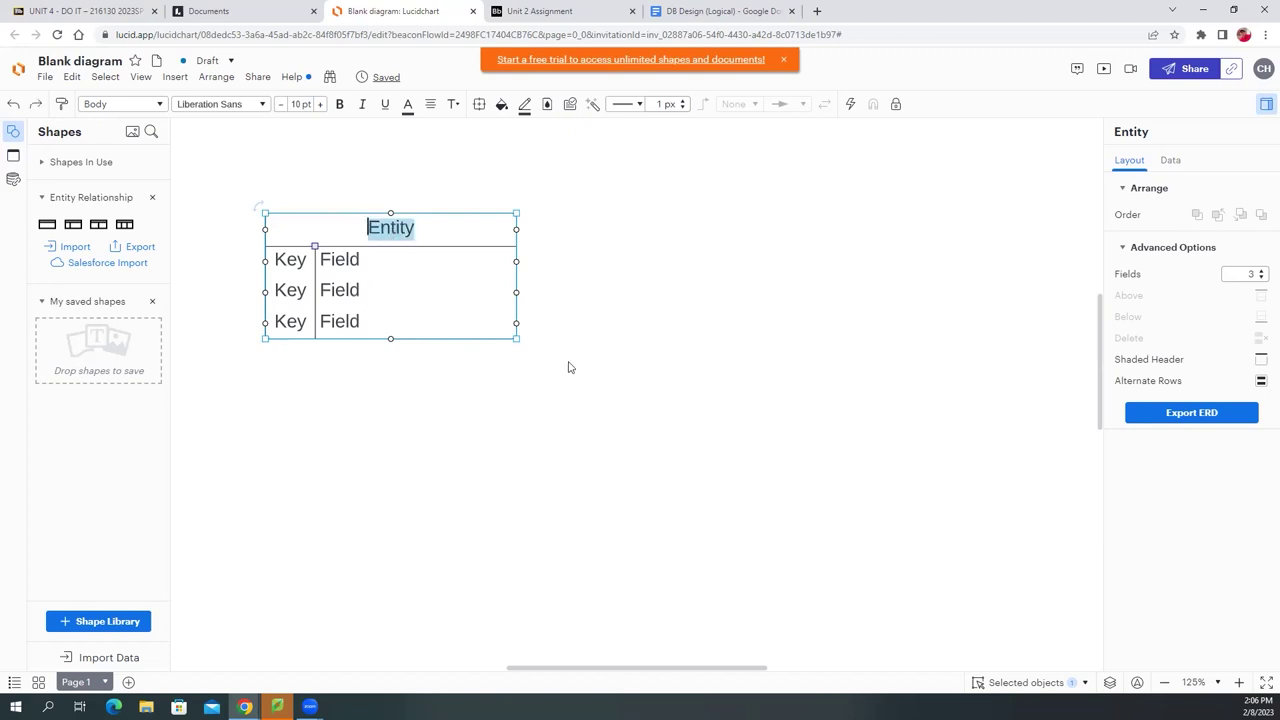
pyautogui.write('Owern')
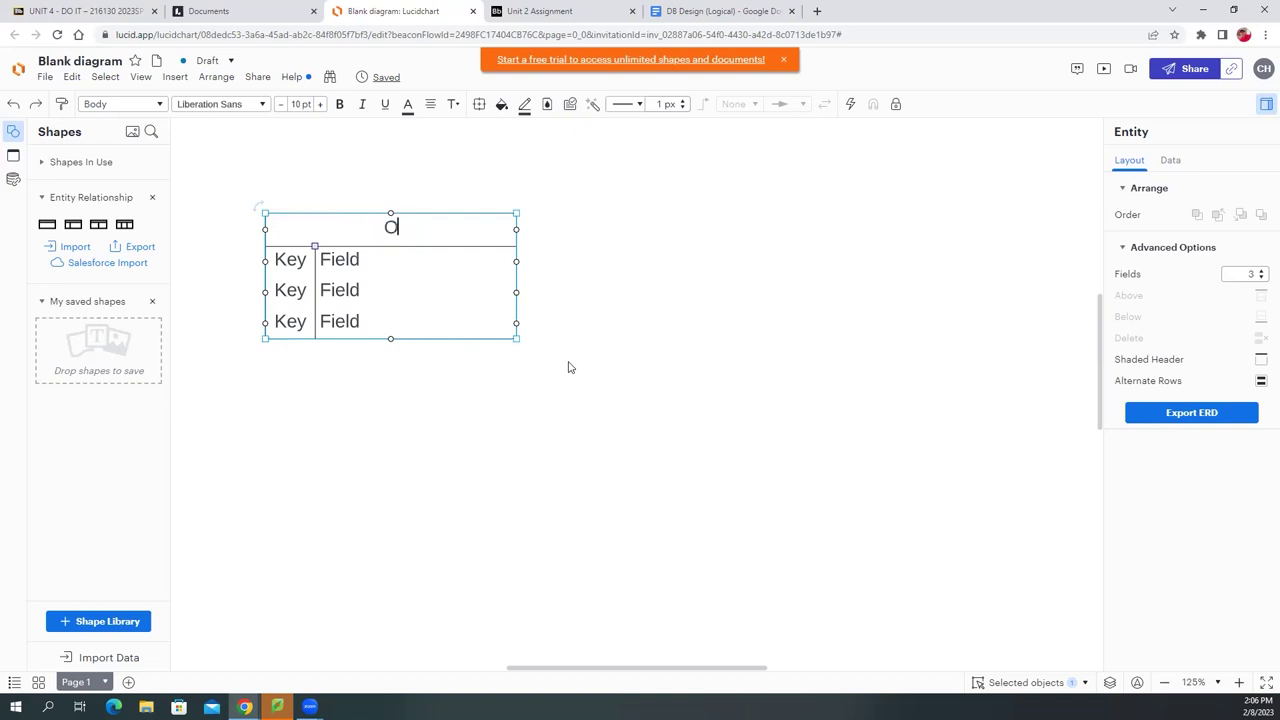
pyautogui.press('BackSpace')
pyautogui.press('BackSpace')
pyautogui.write('ner')
pyautogui.click(522, 400)
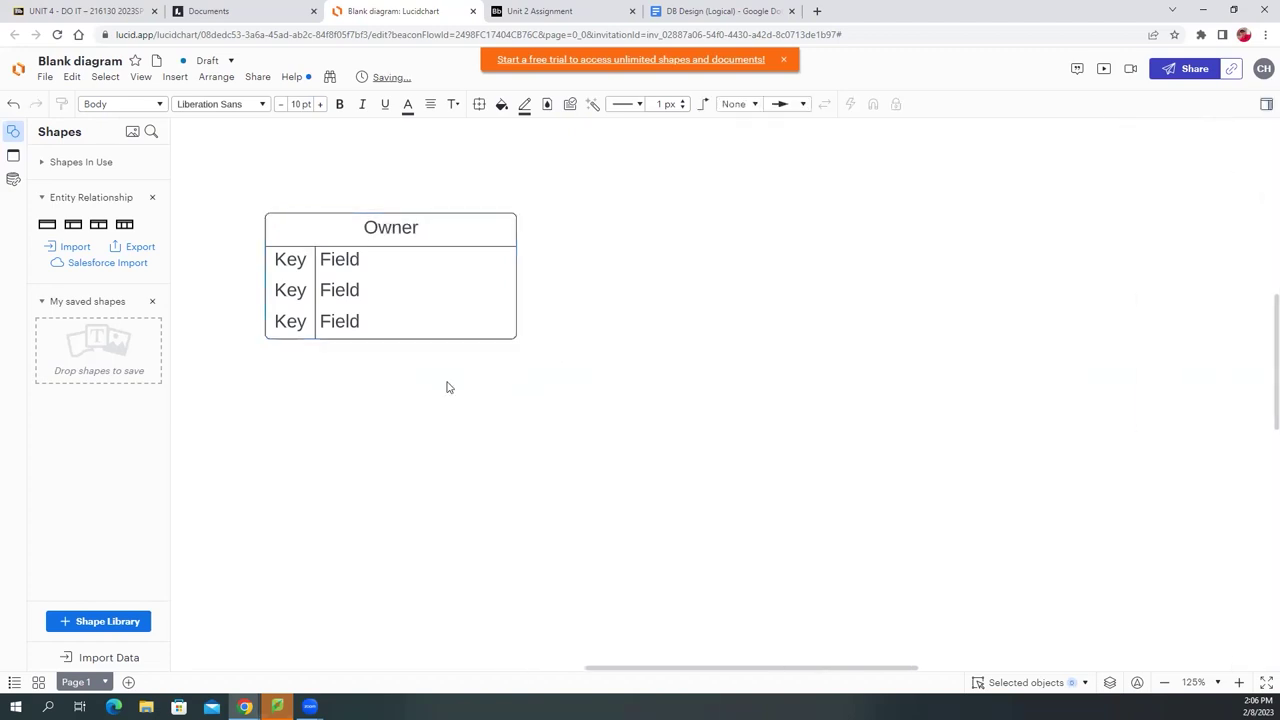
# - Set the Owner entity's first row to key PK with the field name owner_id
pyautogui.click(302, 268)
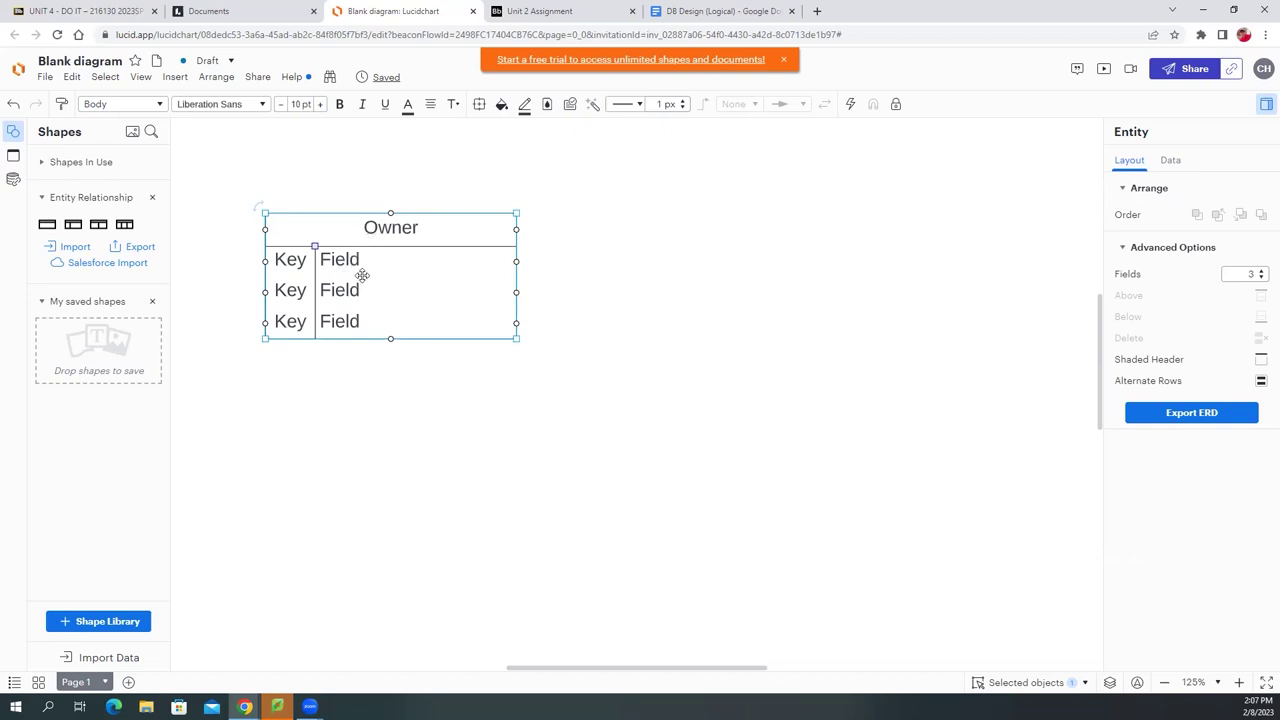
pyautogui.doubleClick(285, 261)
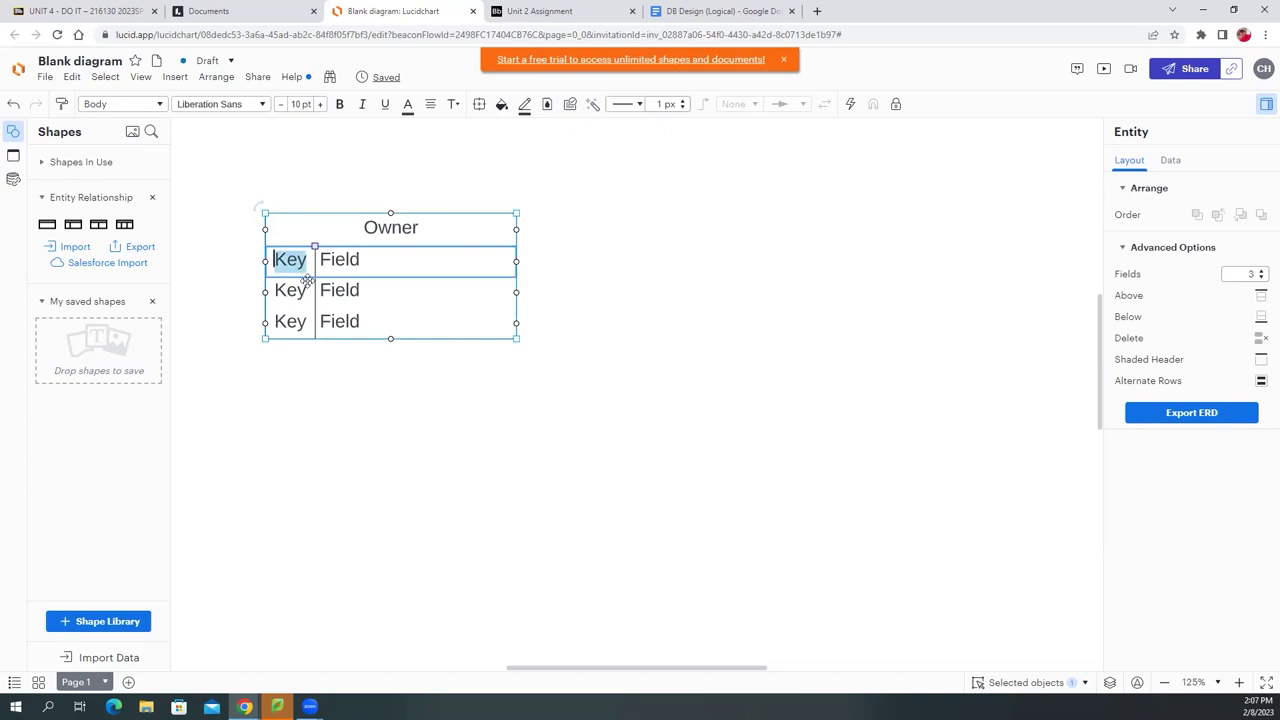
pyautogui.write('PK')
pyautogui.press('Tab')
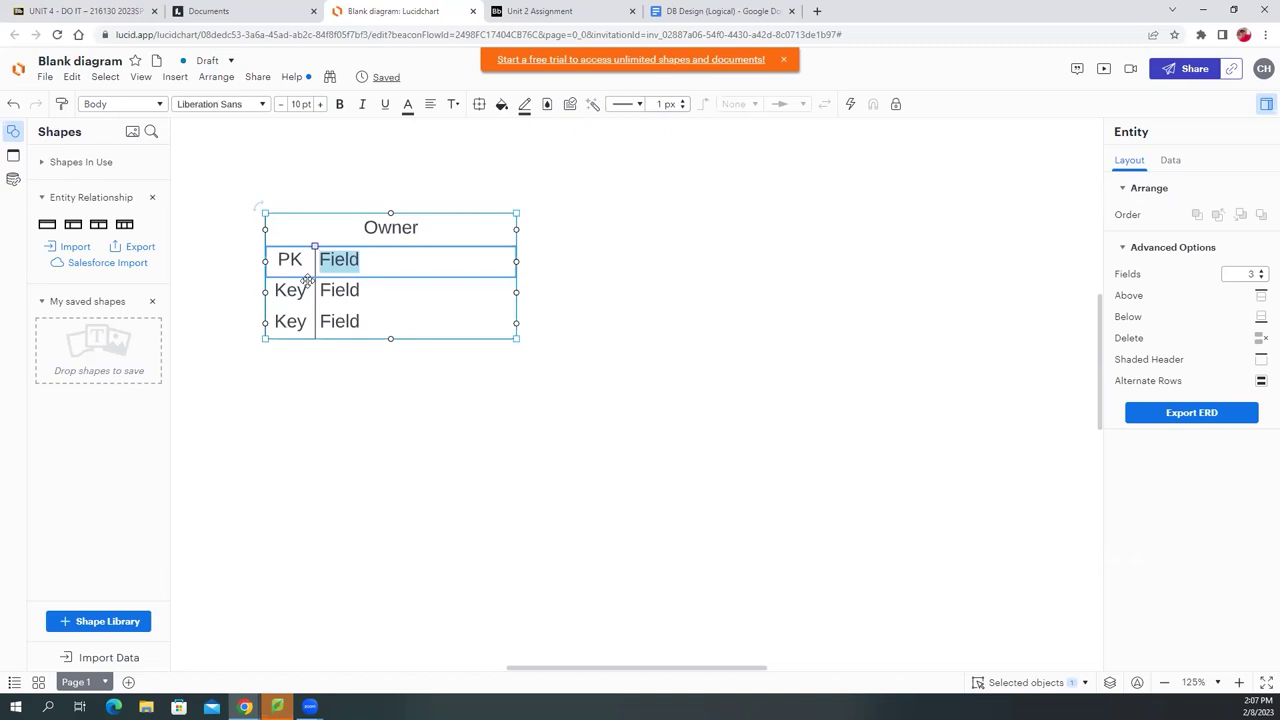
pyautogui.write('owner_id')
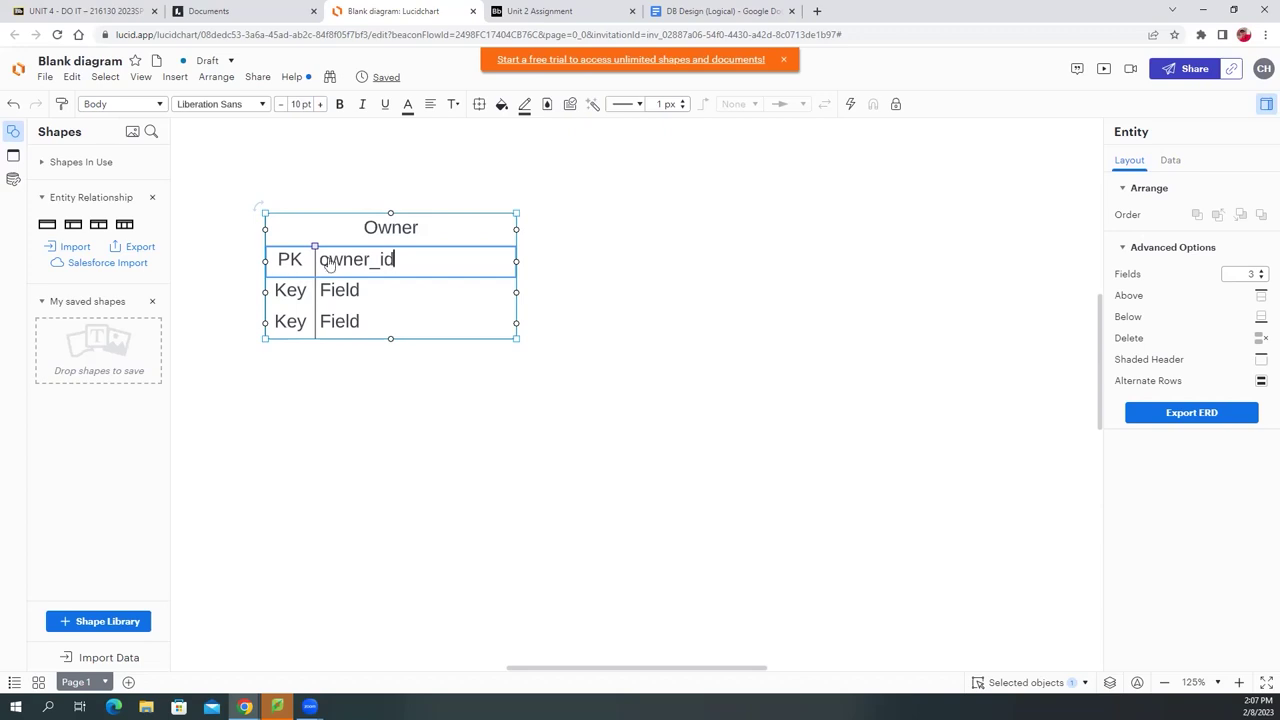
pyautogui.click(362, 305)
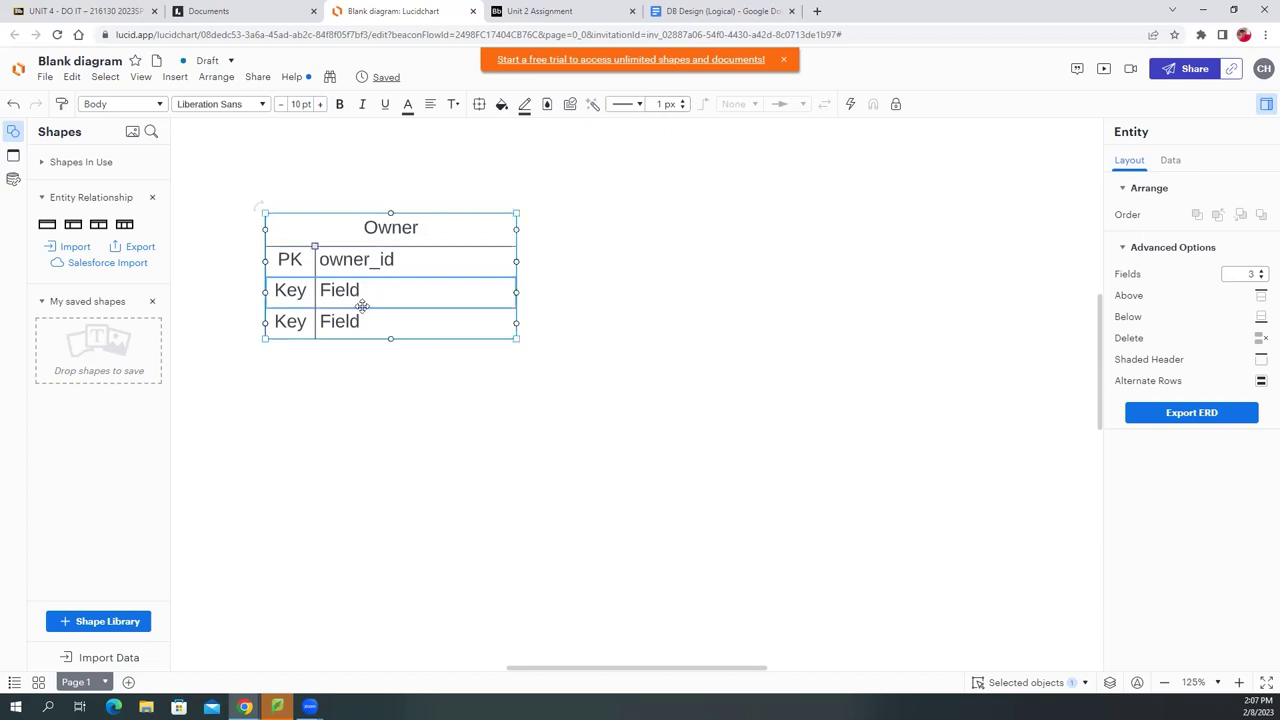
pyautogui.click(380, 372)
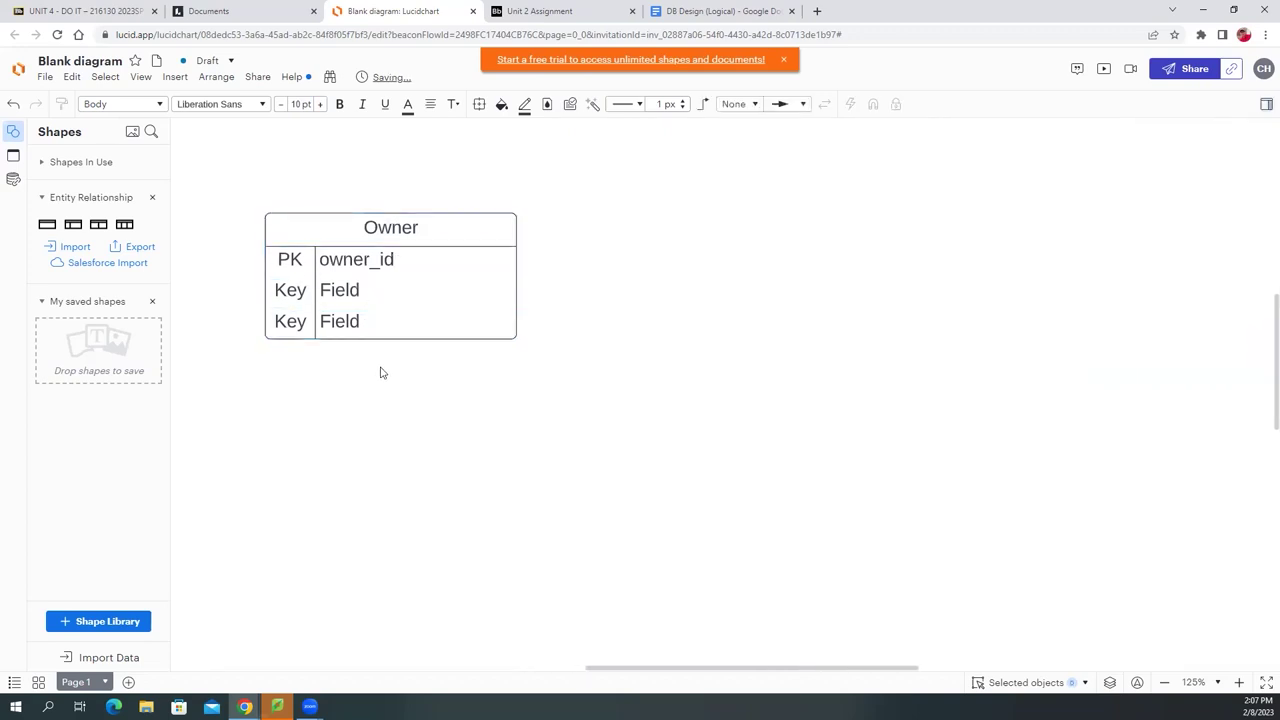
# - Clear the Key placeholders from the second and third rows of the Owner entity
pyautogui.click(293, 300)
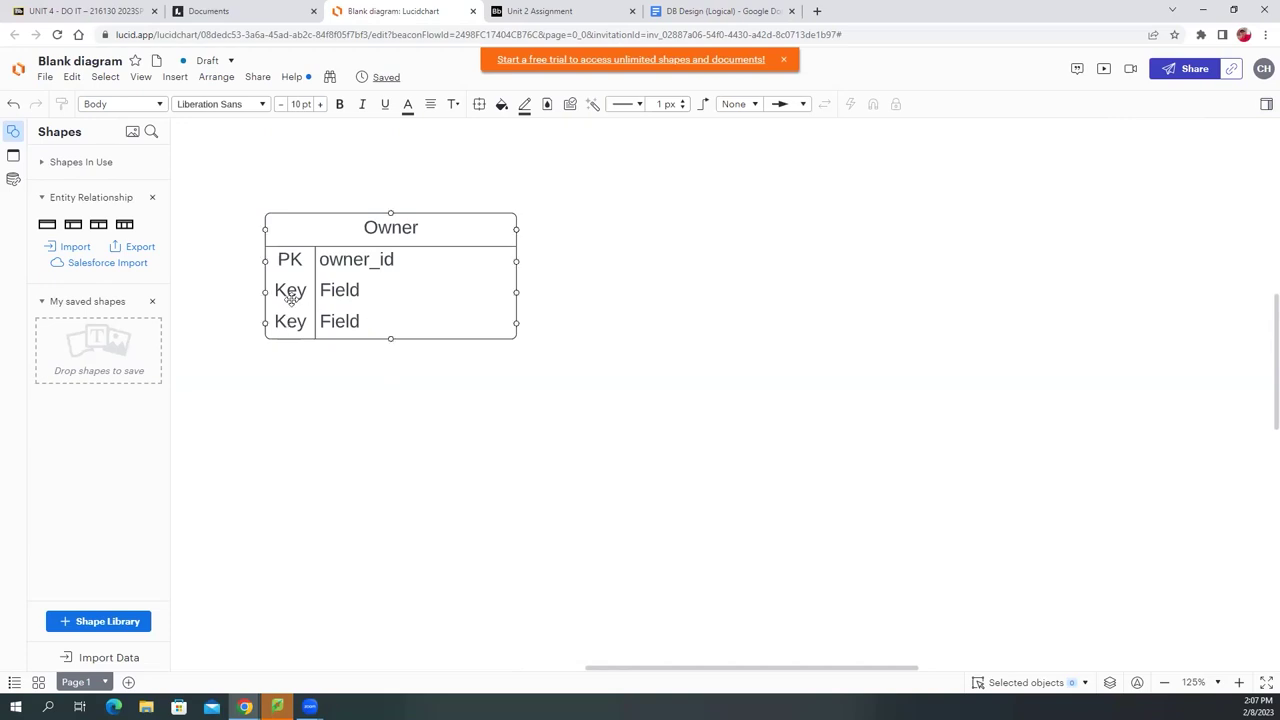
pyautogui.doubleClick(296, 300)
pyautogui.press('BackSpace')
pyautogui.click(293, 326)
pyautogui.doubleClick(291, 322)
pyautogui.press('BackSpace')
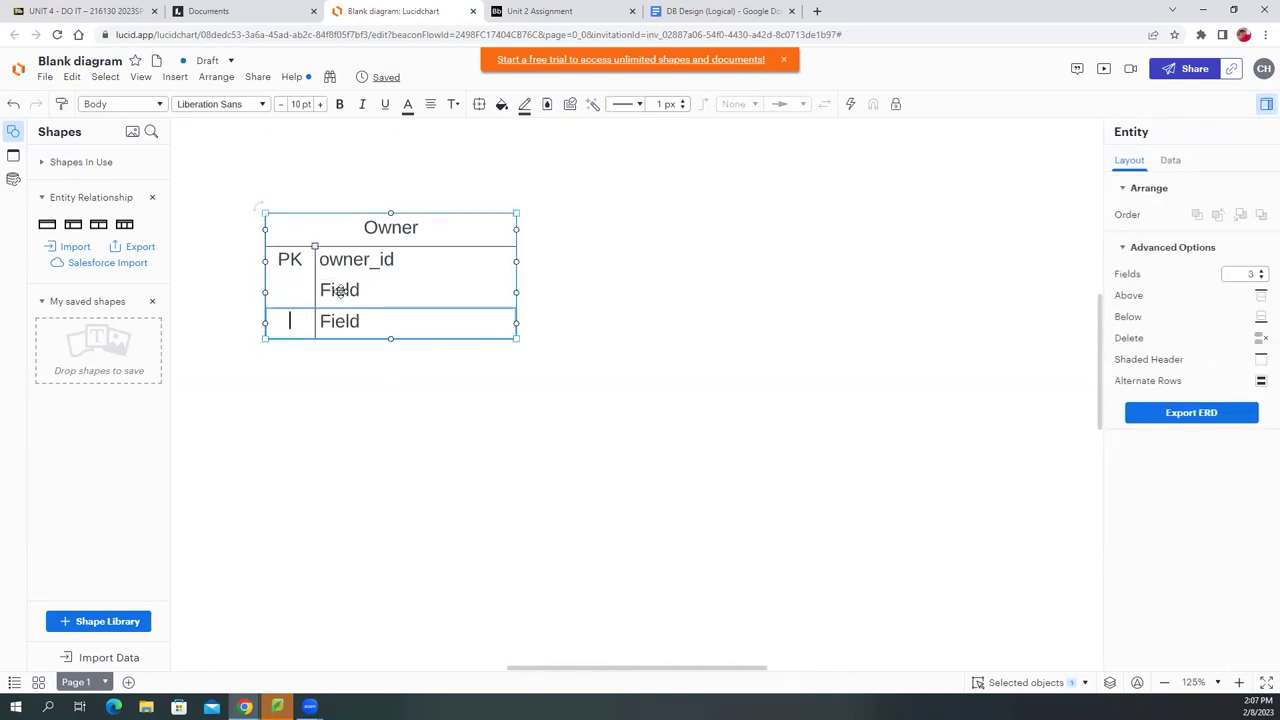
# - Name the Owner entity's second and third fields first_name and last_name
pyautogui.click(342, 291)
pyautogui.doubleClick(342, 291)
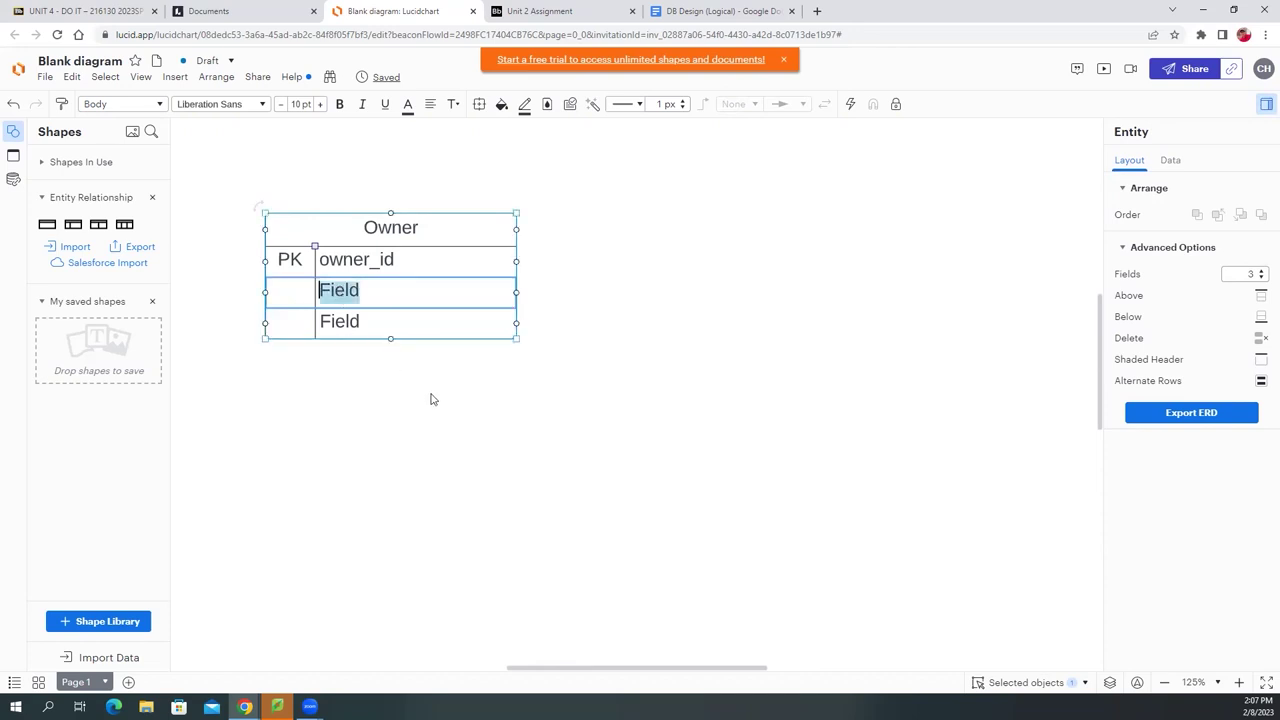
pyautogui.write('firstn')
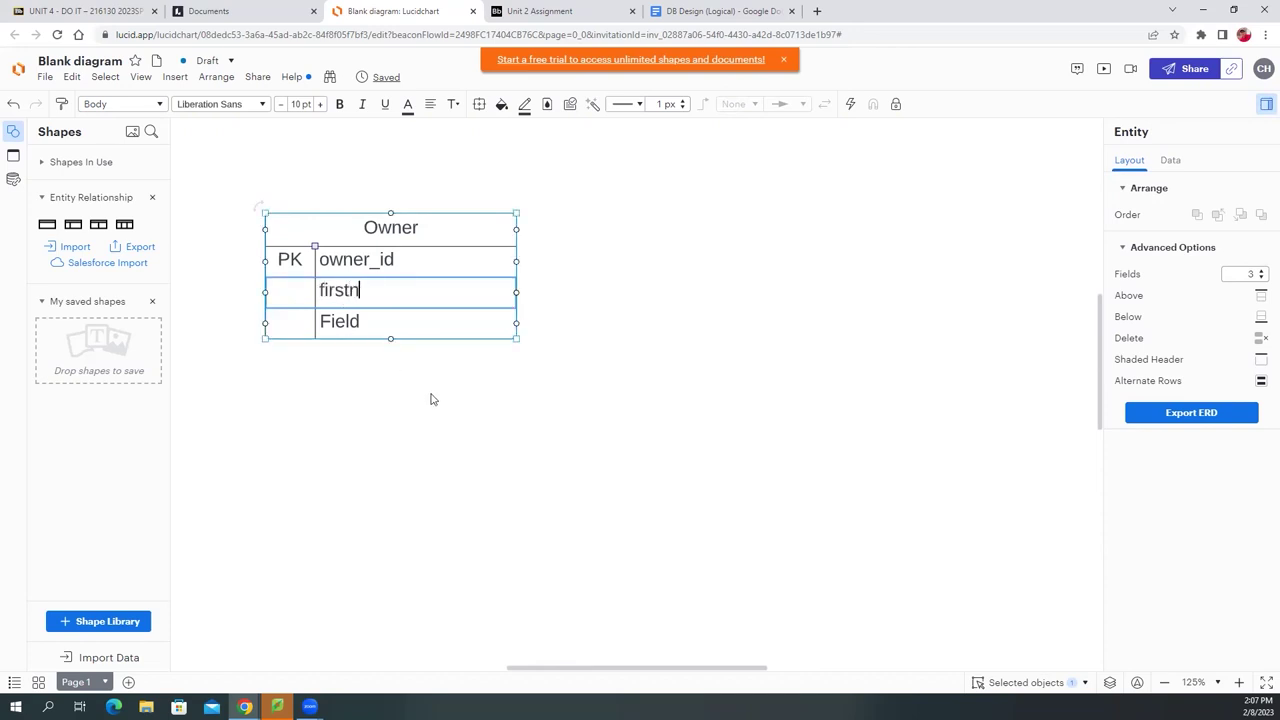
pyautogui.press('BackSpace')
pyautogui.write('_name')
pyautogui.press('Tab')
pyautogui.press('Tab')
pyautogui.write('last_name')
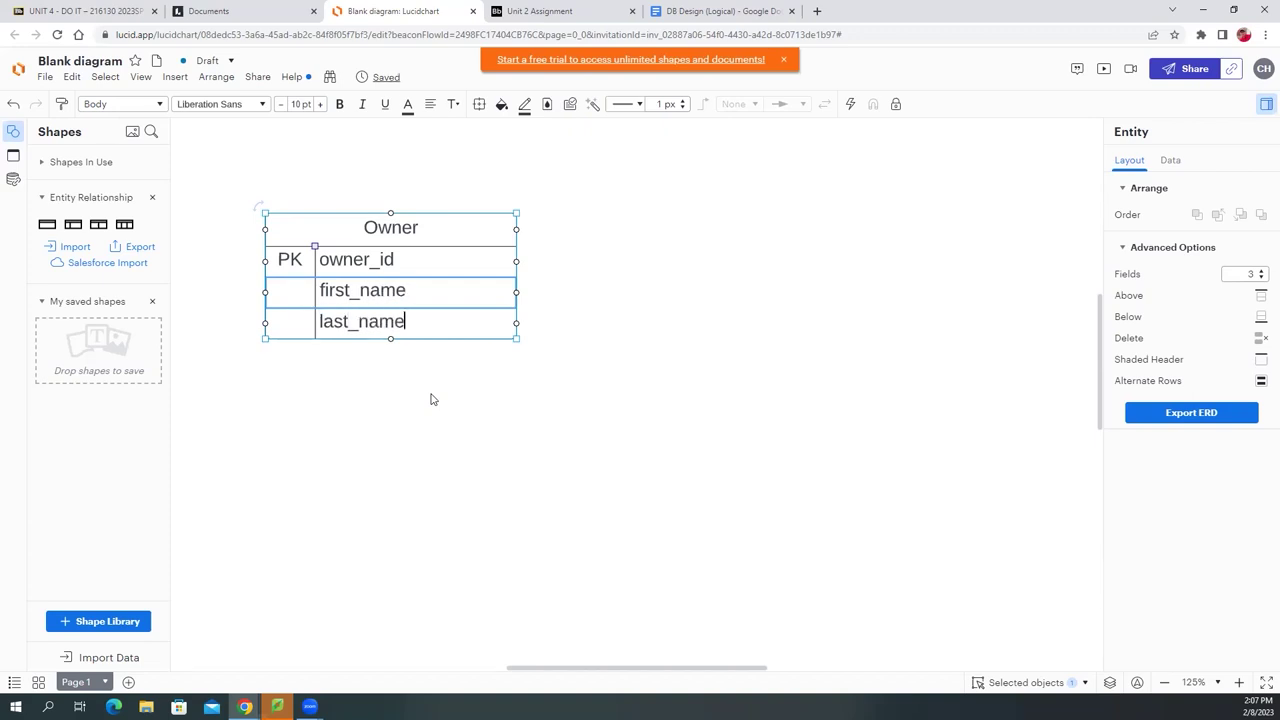
pyautogui.press('Tab')
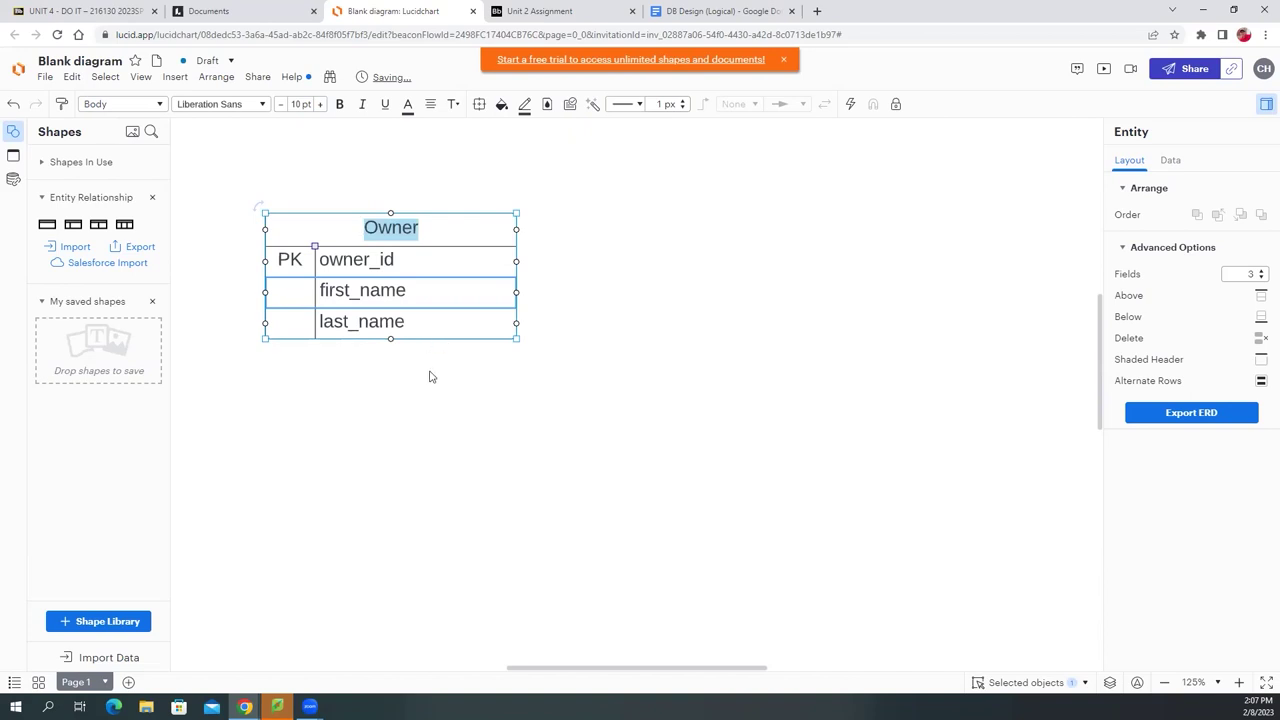
pyautogui.click(433, 377)
# - Insert a row below last_name in the Owner entity, with an empty key and the field name address
pyautogui.click(415, 330)
pyautogui.click(405, 326)
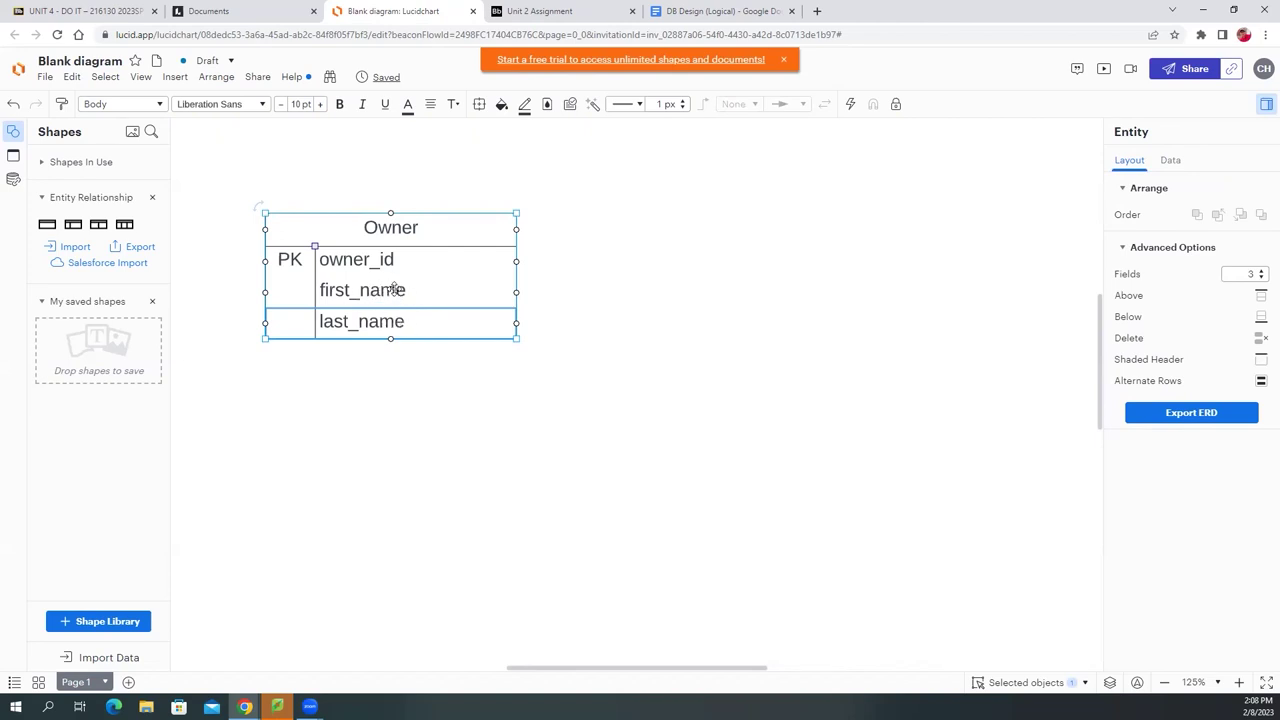
pyautogui.click(396, 292)
pyautogui.click(401, 322)
pyautogui.rightClick(413, 326)
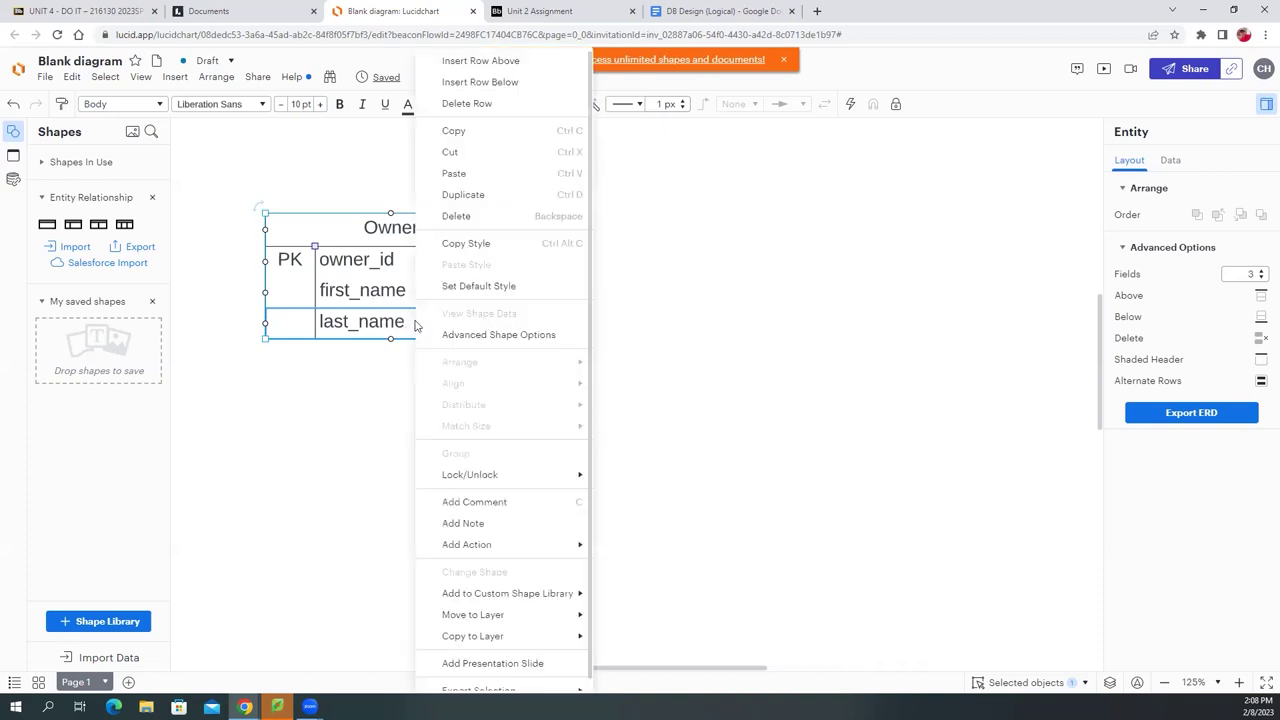
pyautogui.click(484, 84)
pyautogui.doubleClick(291, 356)
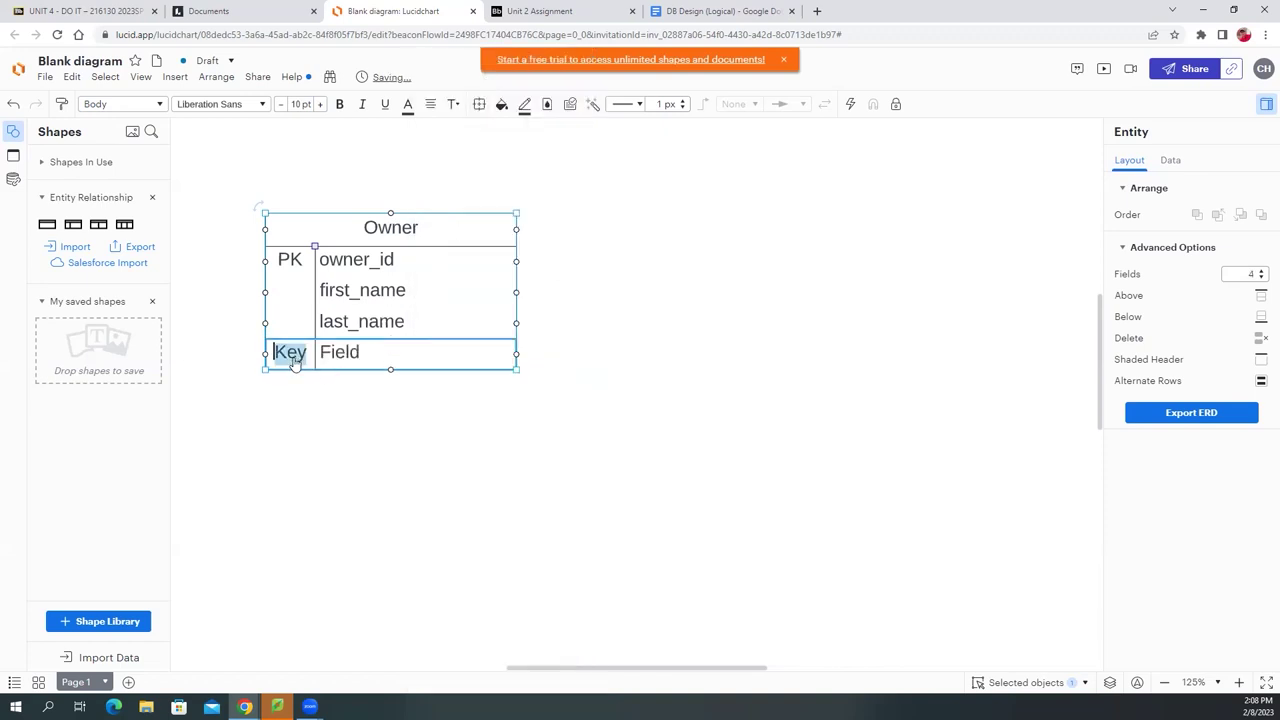
pyautogui.press('BackSpace')
pyautogui.press('Tab')
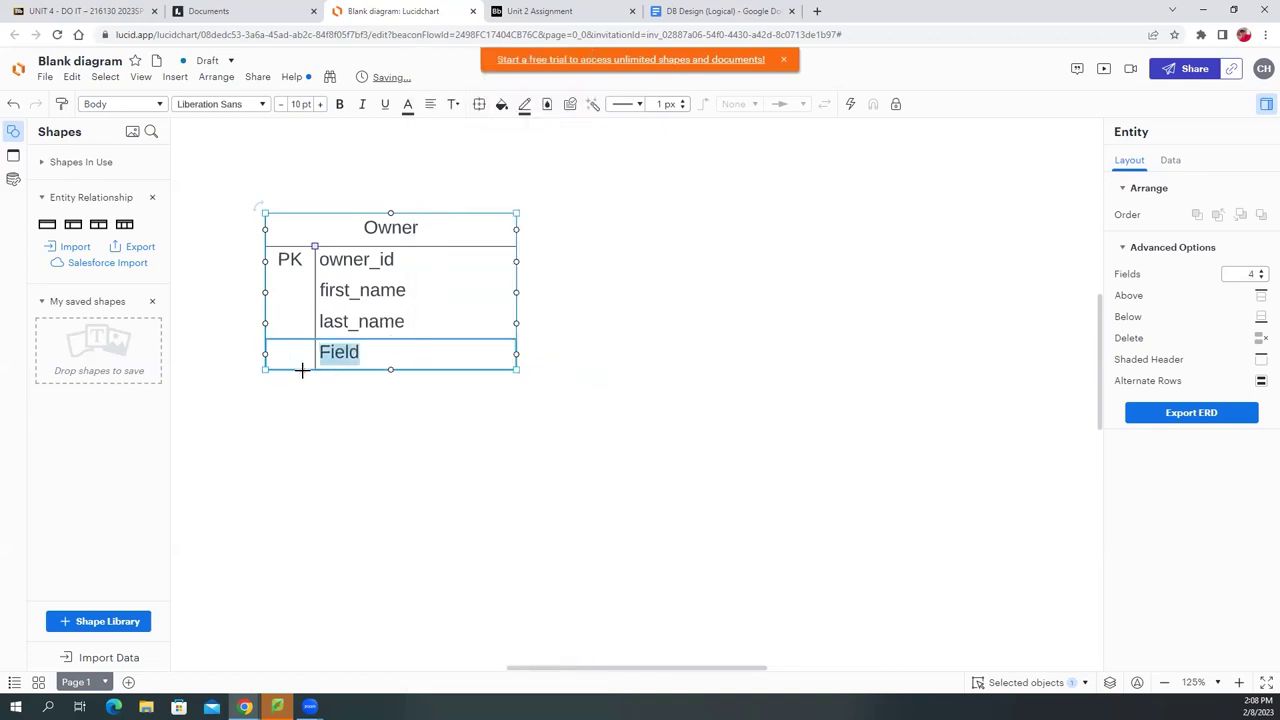
pyautogui.write('address')
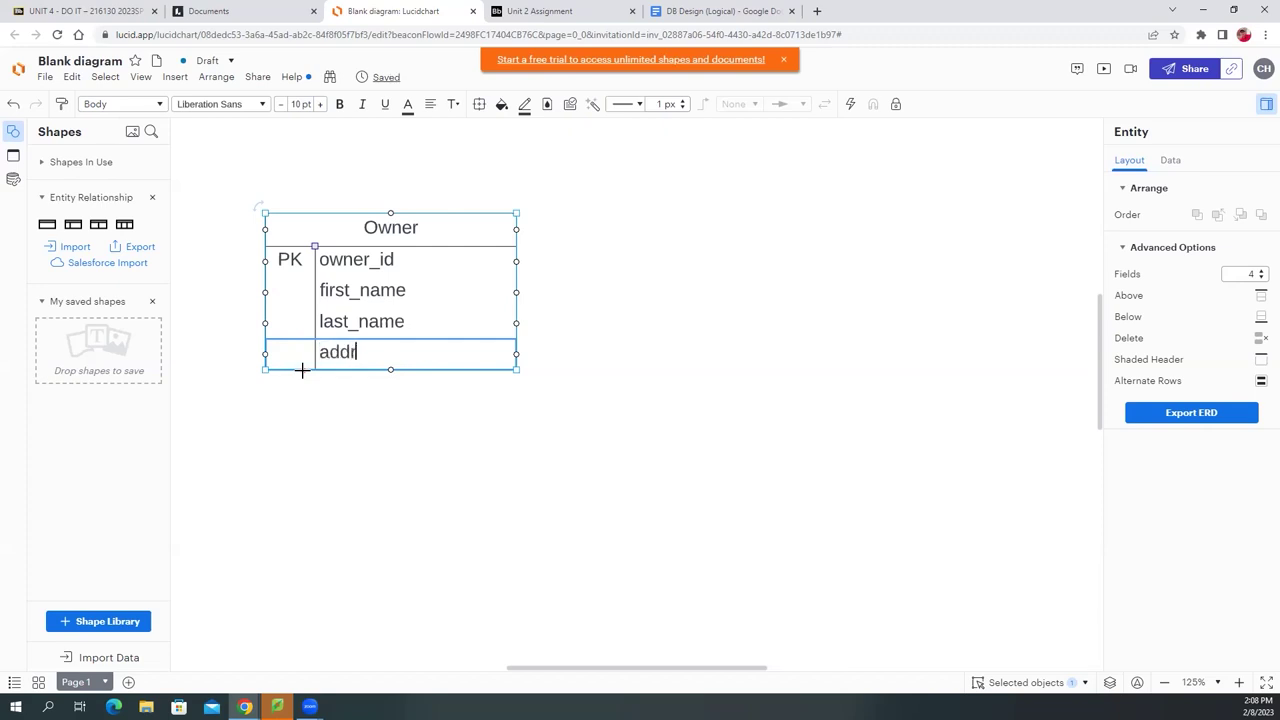
pyautogui.click(370, 420)
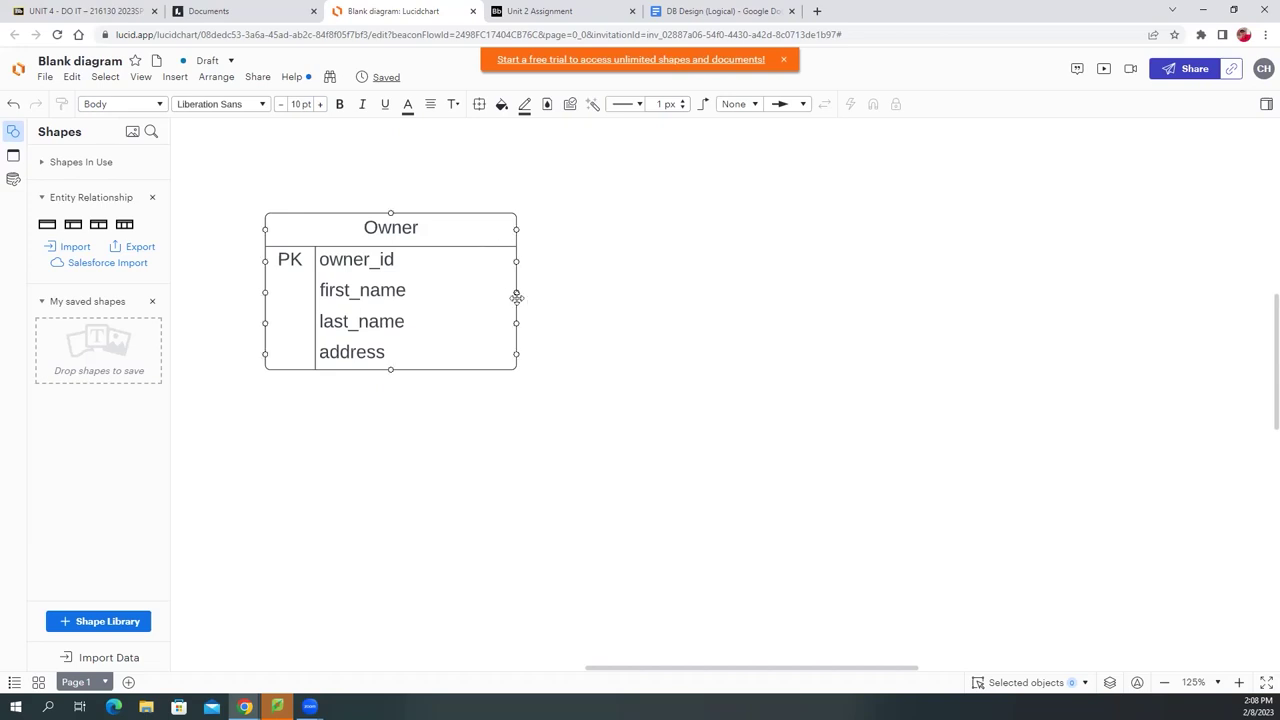
# - Narrow the Owner entity to fit its field names more closely and shift it slightly up
pyautogui.moveTo(515, 288)
pyautogui.mouseDown()
pyautogui.moveTo(477, 291)
pyautogui.moveTo(506, 291)
pyautogui.mouseUp()
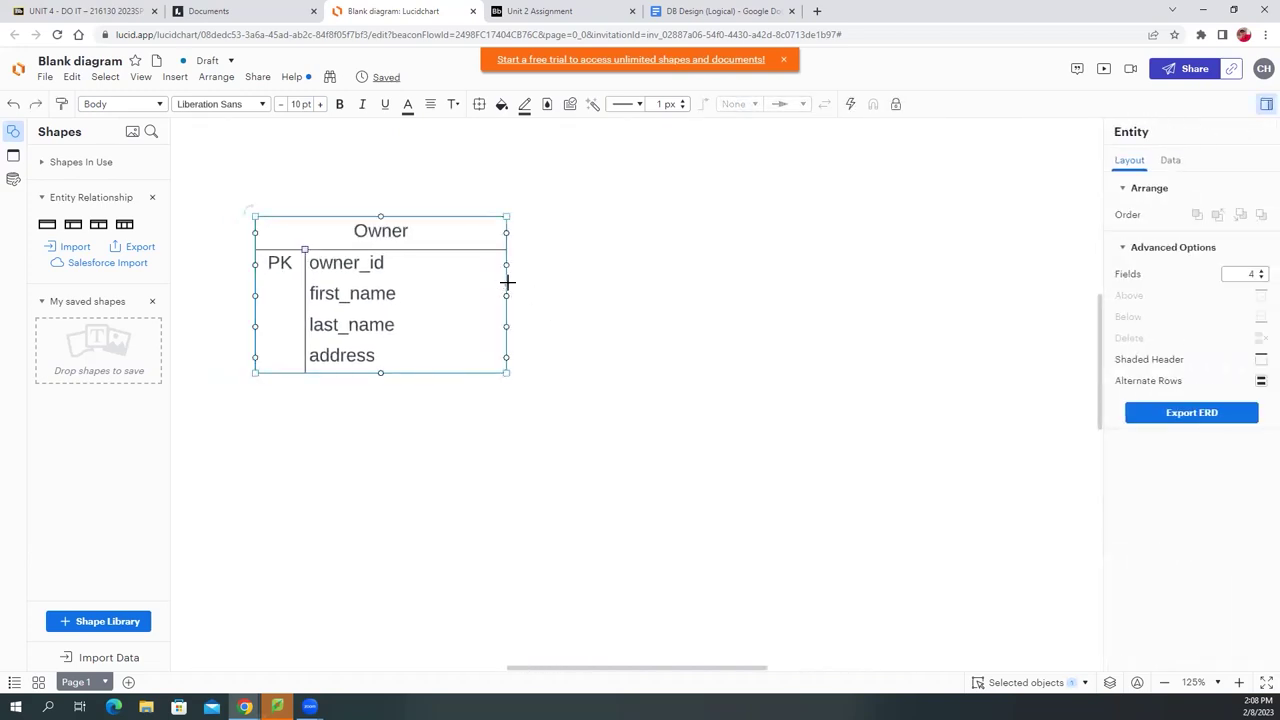
pyautogui.moveTo(505, 216); pyautogui.dragTo(447, 216)
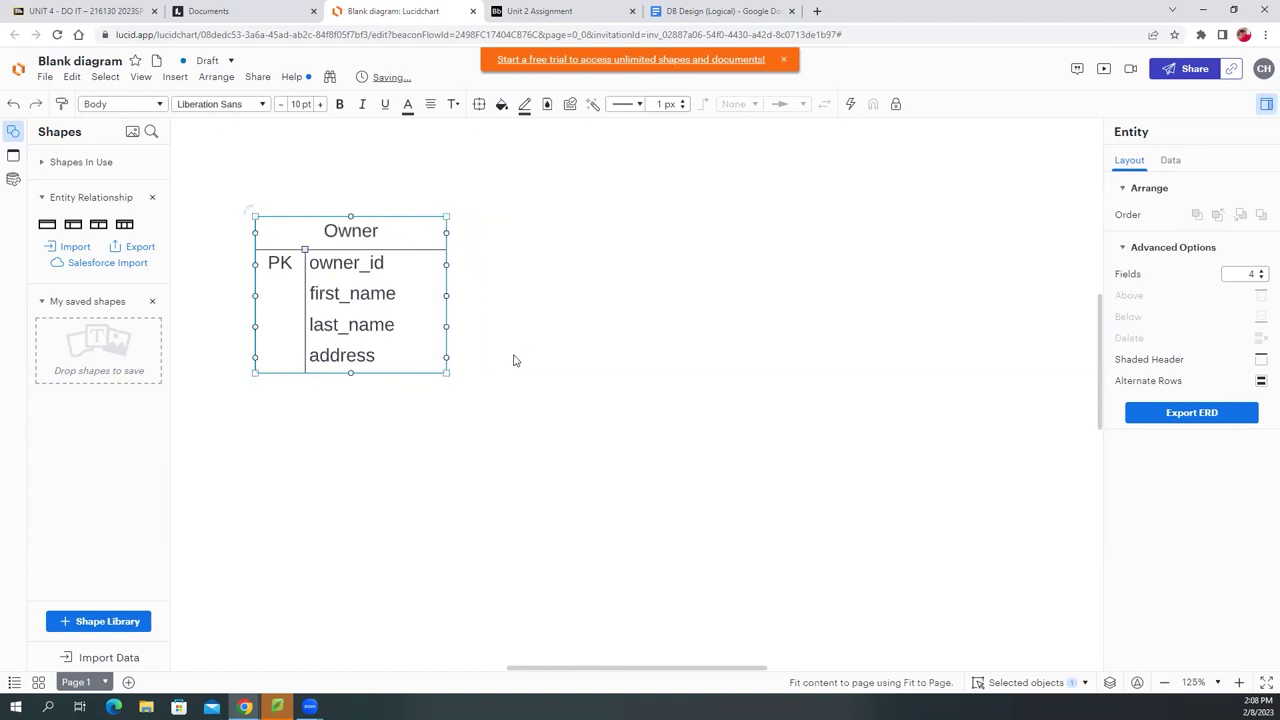
pyautogui.click(513, 360)
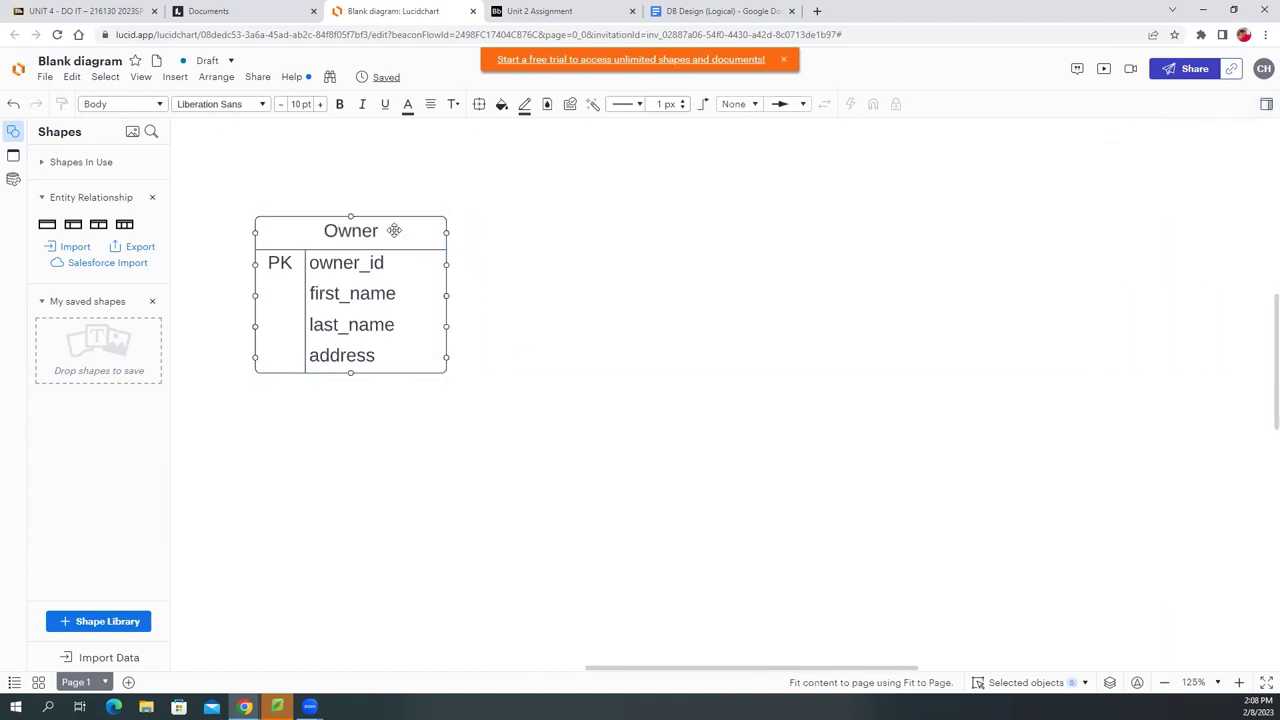
pyautogui.moveTo(368, 231); pyautogui.dragTo(371, 212)
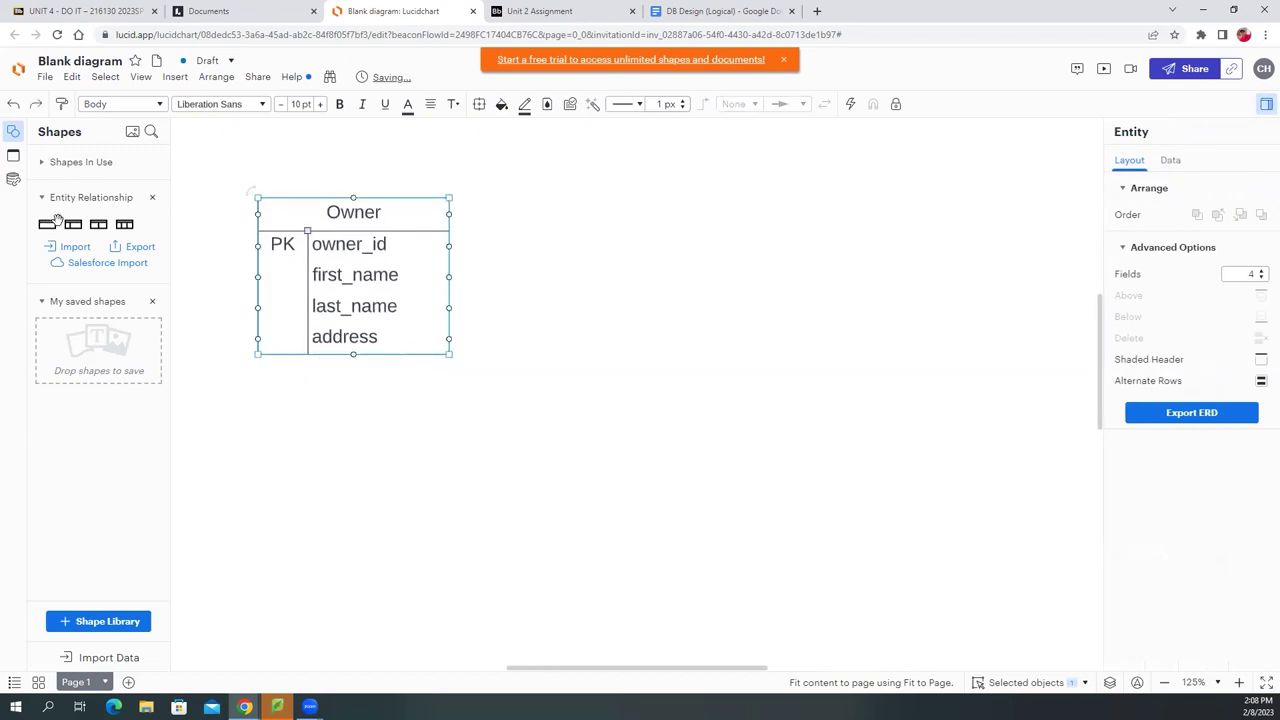
# - Duplicate the Owner entity to its right and align the copy level with the original
pyautogui.click(394, 181)
pyautogui.click(380, 214)
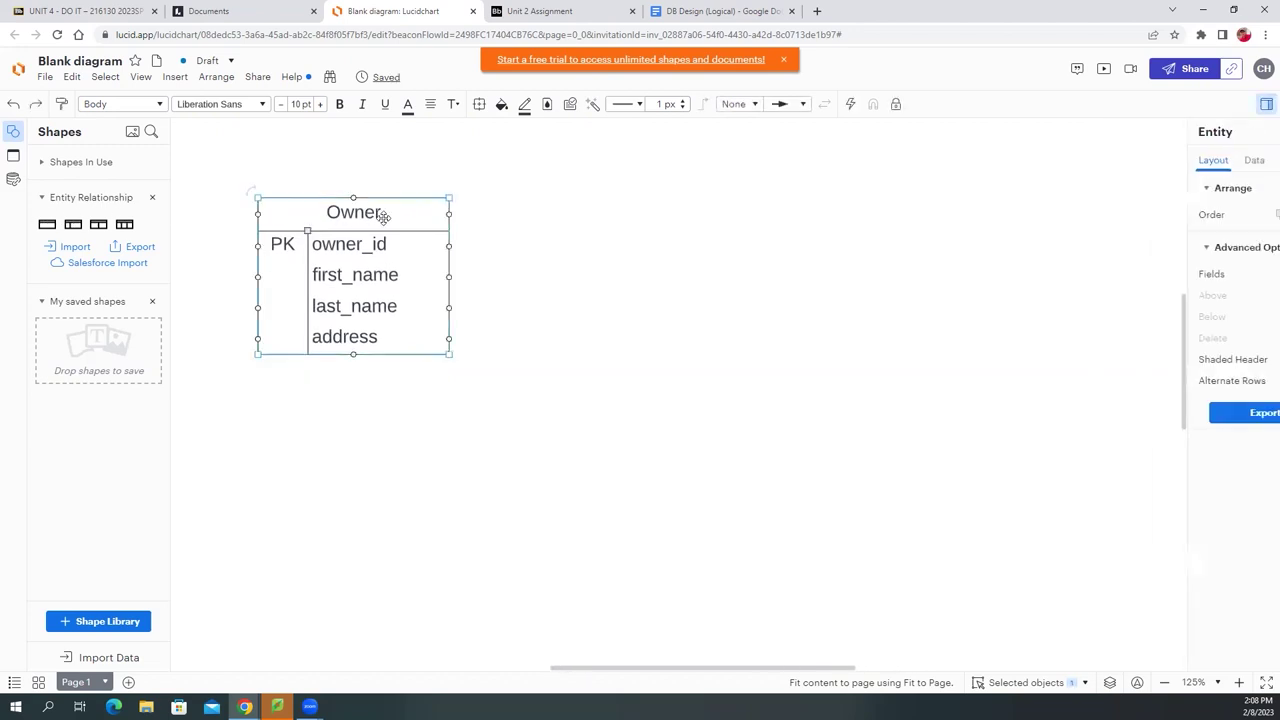
pyautogui.moveTo(390, 218); pyautogui.dragTo(735, 201)
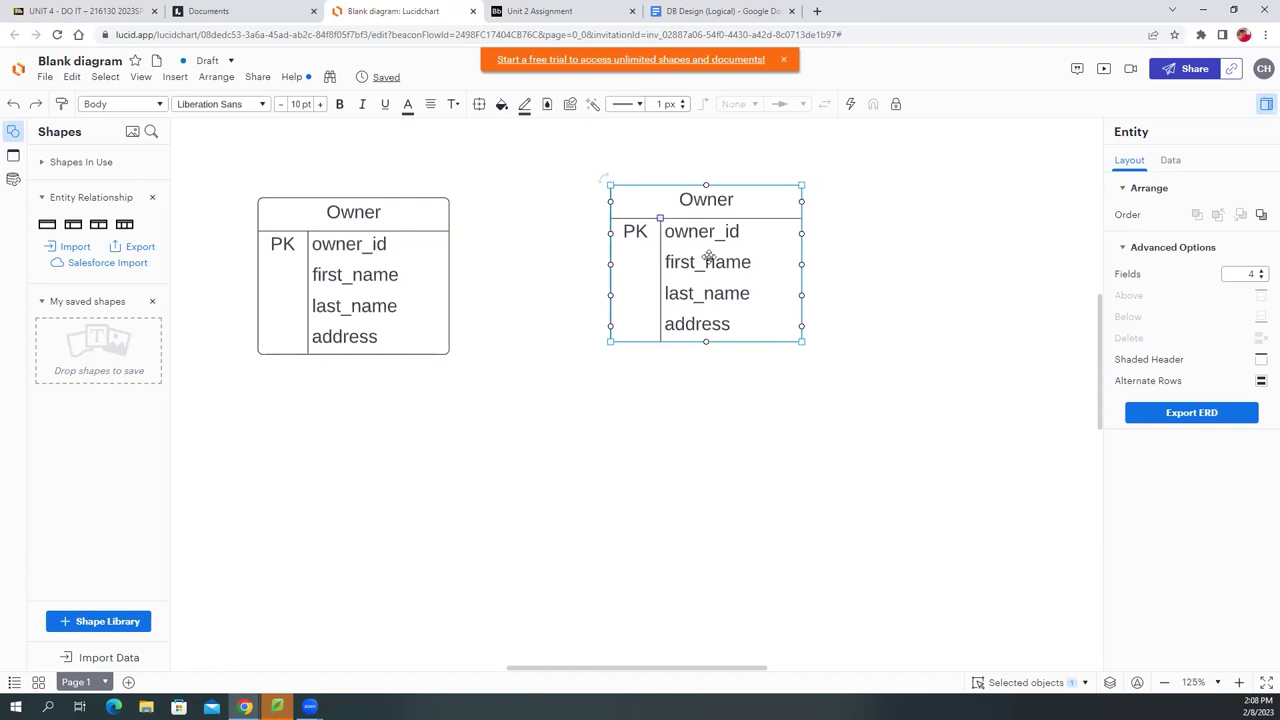
pyautogui.moveTo(734, 203); pyautogui.dragTo(732, 216)
# - Title the copied entity Dealership and rename its primary key field to dealer_id
pyautogui.doubleClick(711, 213)
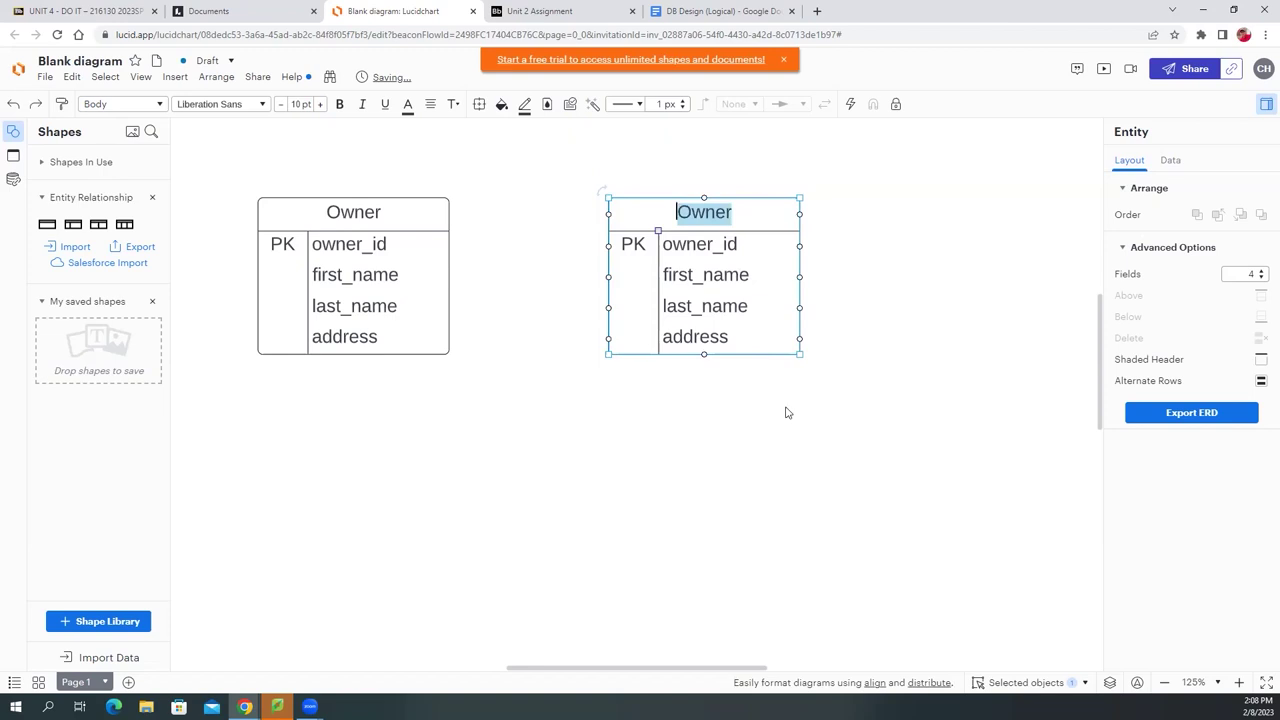
pyautogui.write('De')
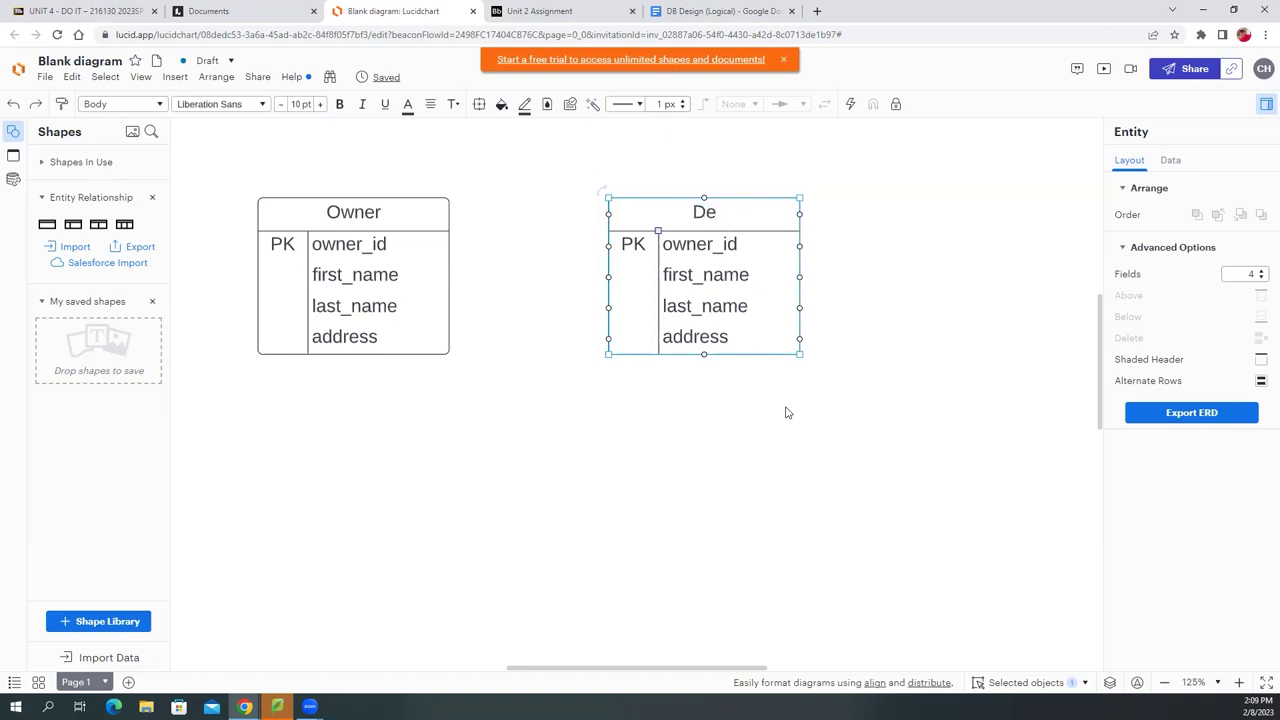
pyautogui.write('alership')
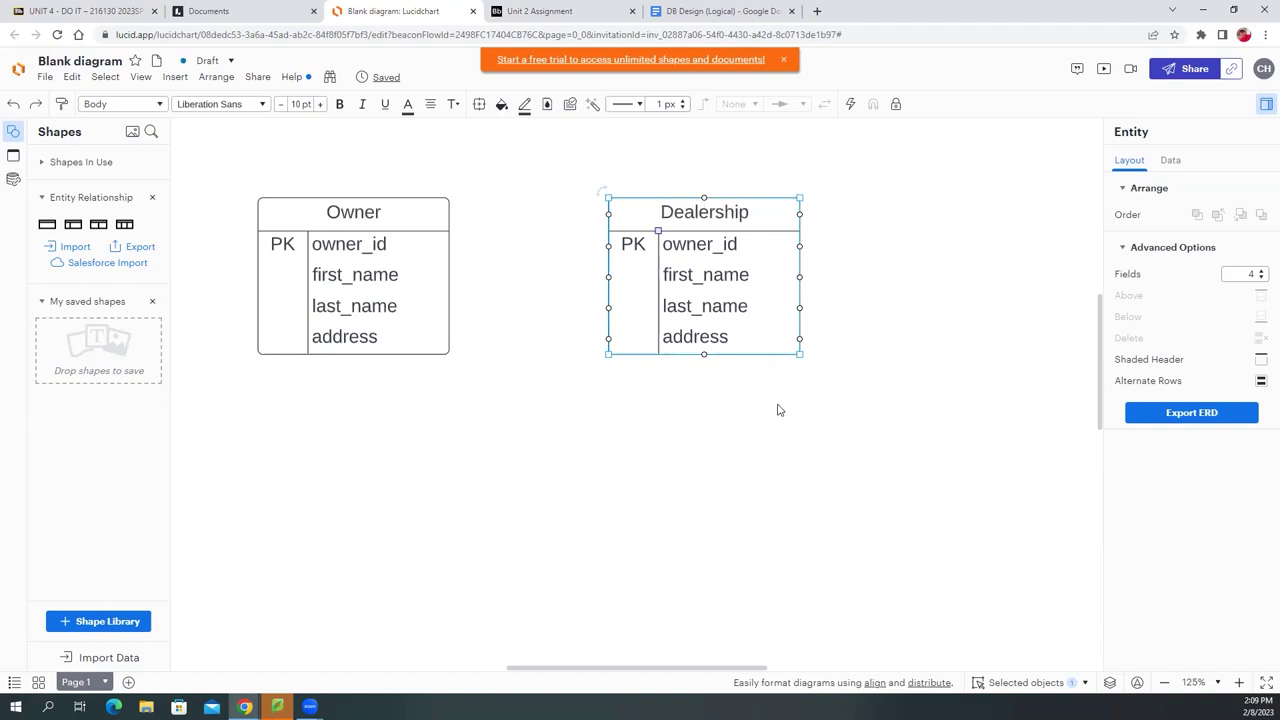
pyautogui.click(699, 250)
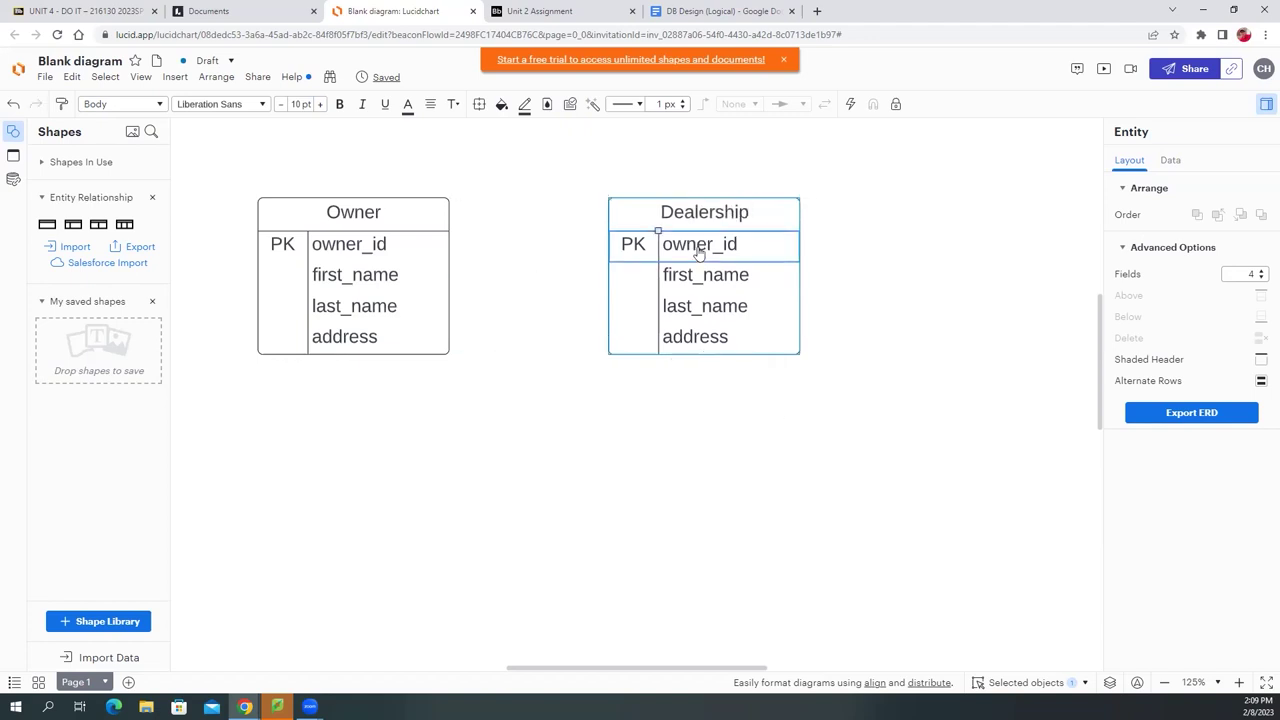
pyautogui.doubleClick(699, 250)
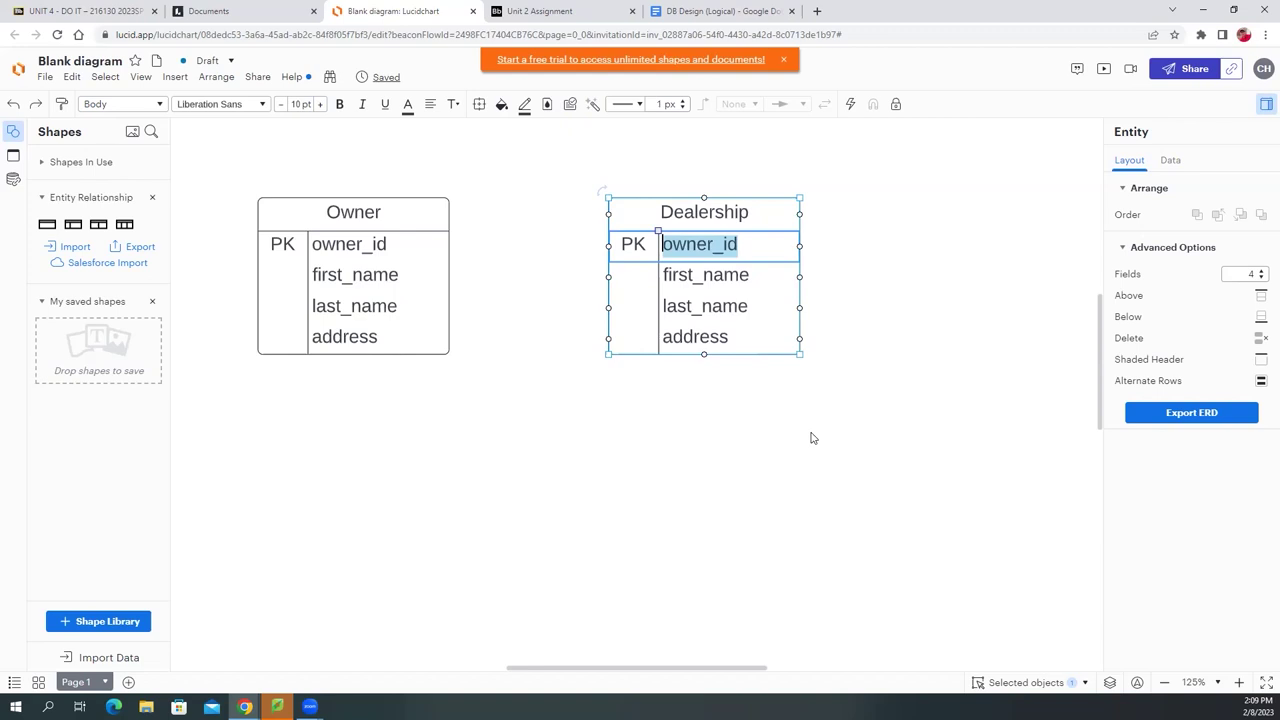
pyautogui.write('dealer_id')
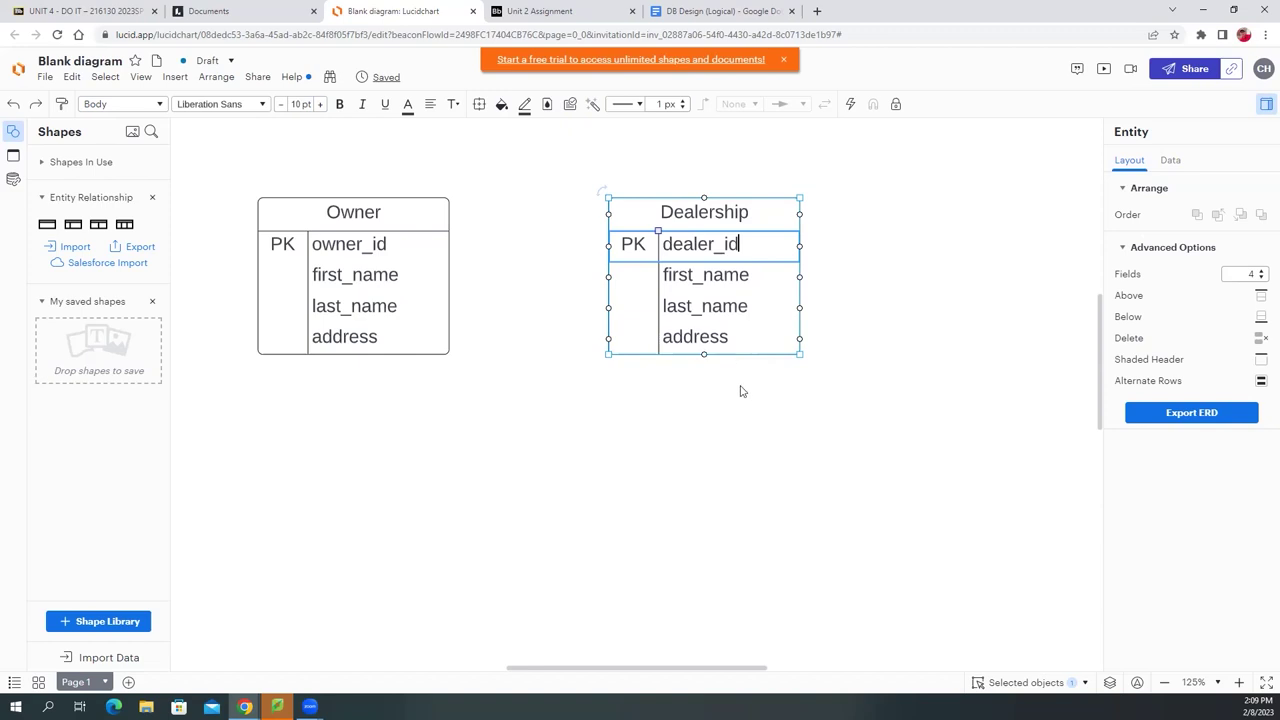
# - Rename the Dealership entity's first_name field to name and its last_name field to location
pyautogui.press('Escape')
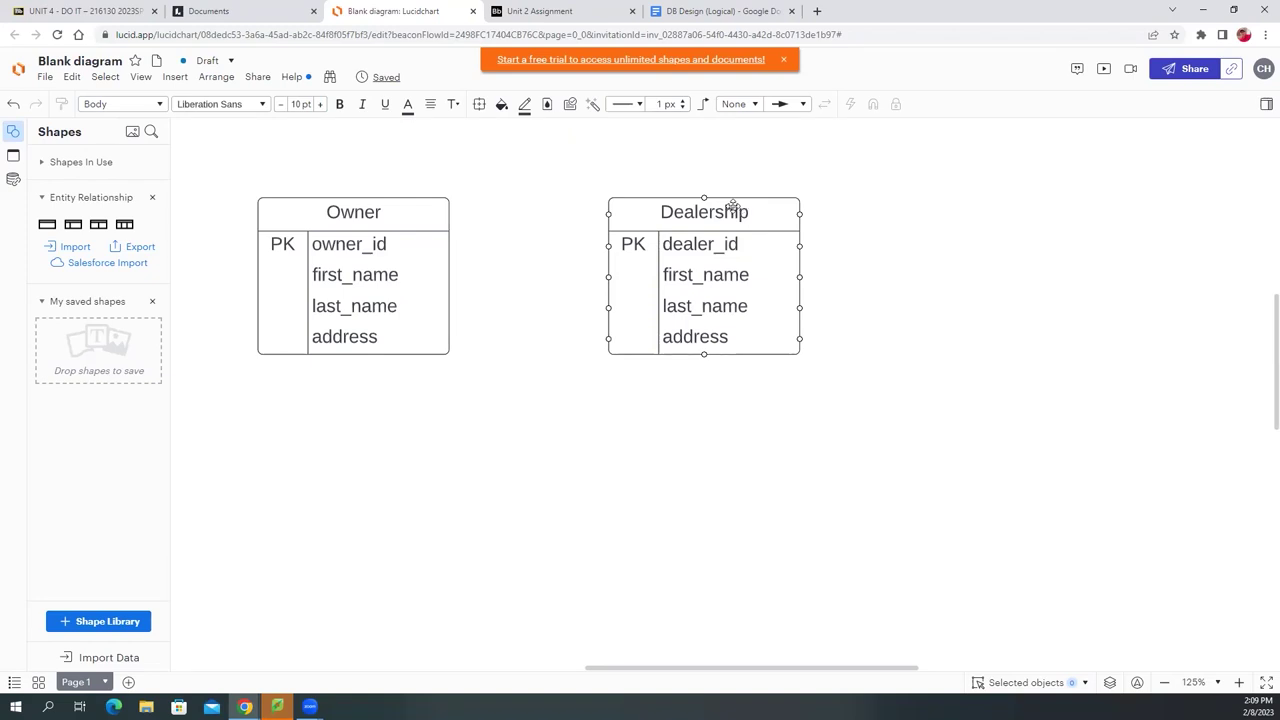
pyautogui.click(706, 283)
pyautogui.doubleClick(706, 285)
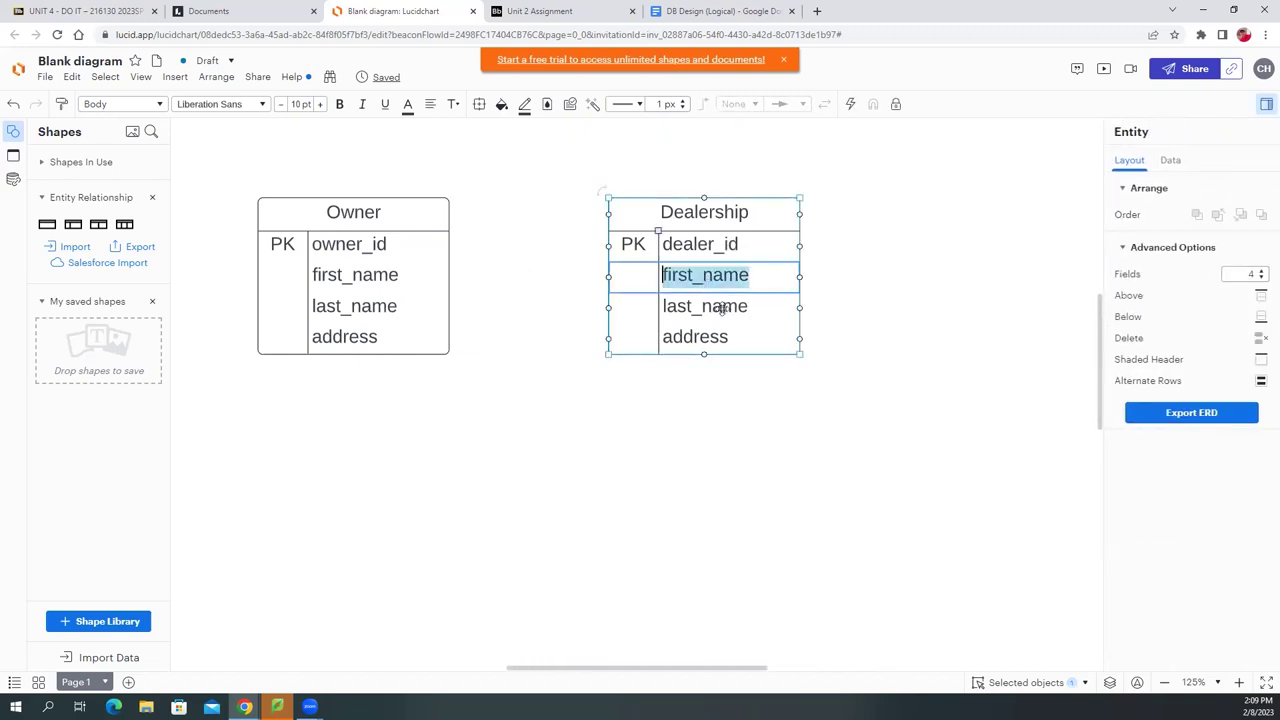
pyautogui.write('name')
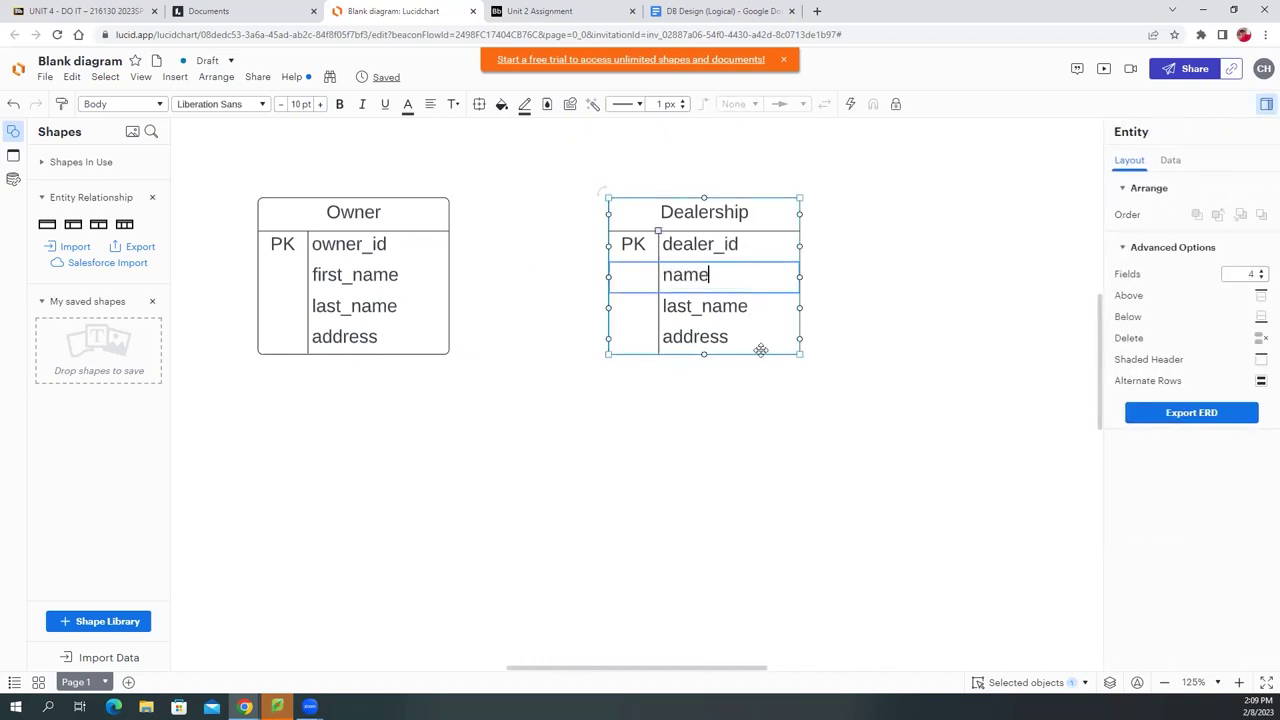
pyautogui.press('Tab')
pyautogui.press('Tab')
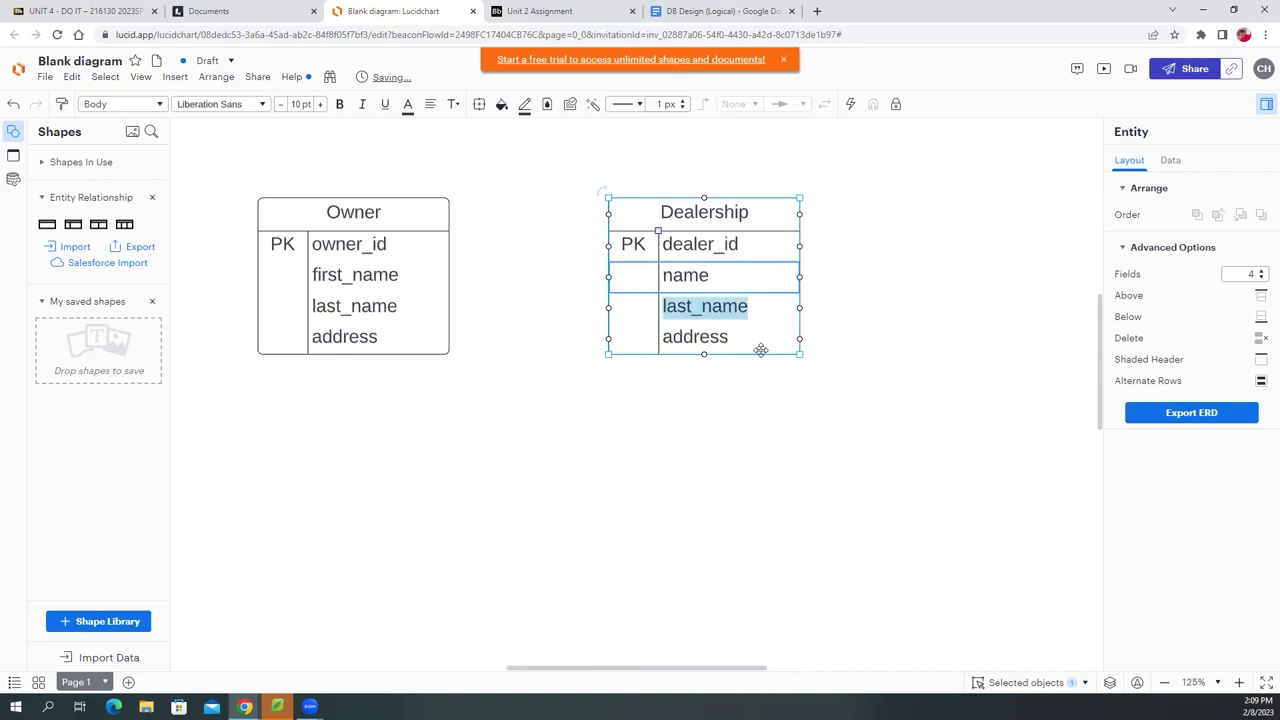
pyautogui.write('location')
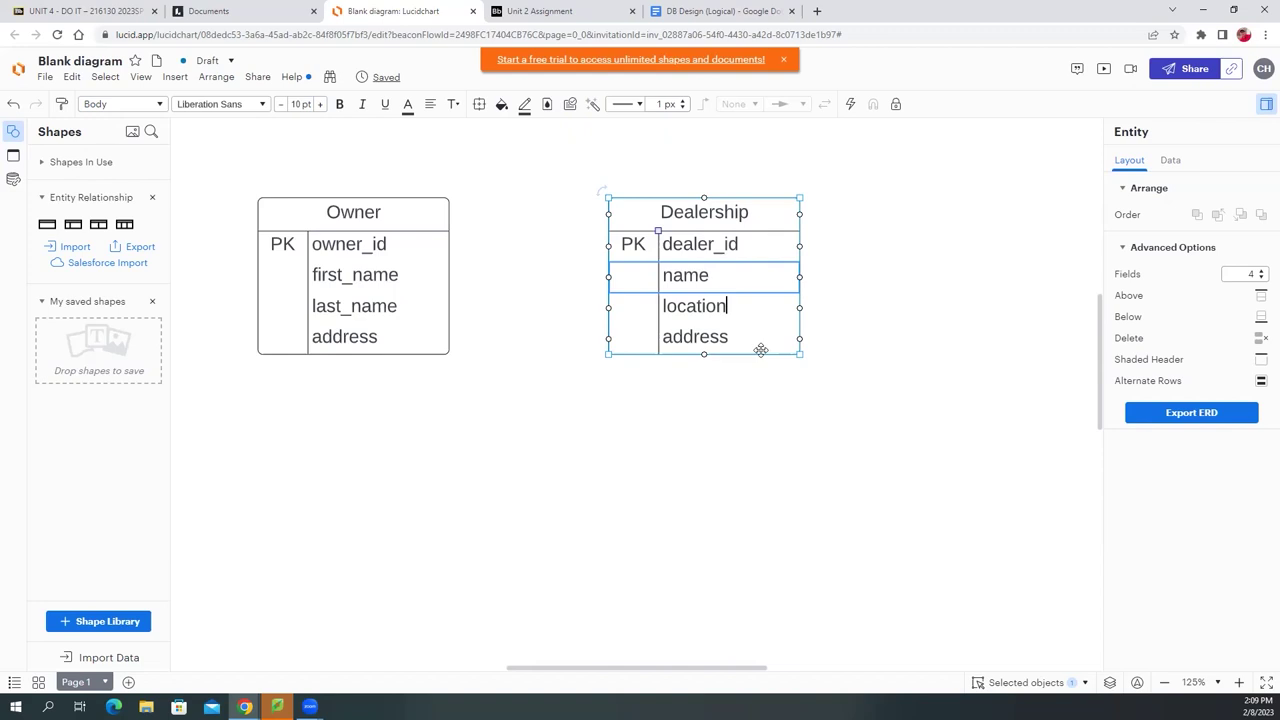
# - Clear the address field name in the Dealership entity and move the entity slightly closer to Owner
pyautogui.press('Tab')
pyautogui.press('Tab')
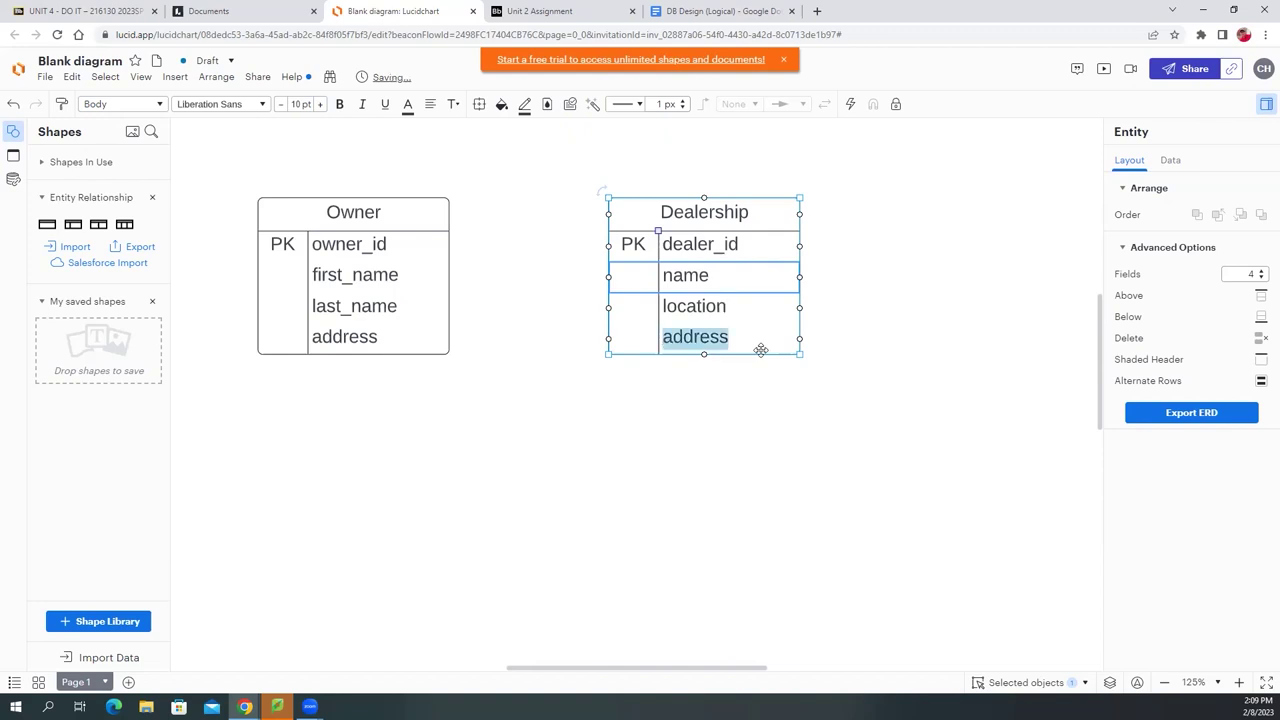
pyautogui.press('BackSpace')
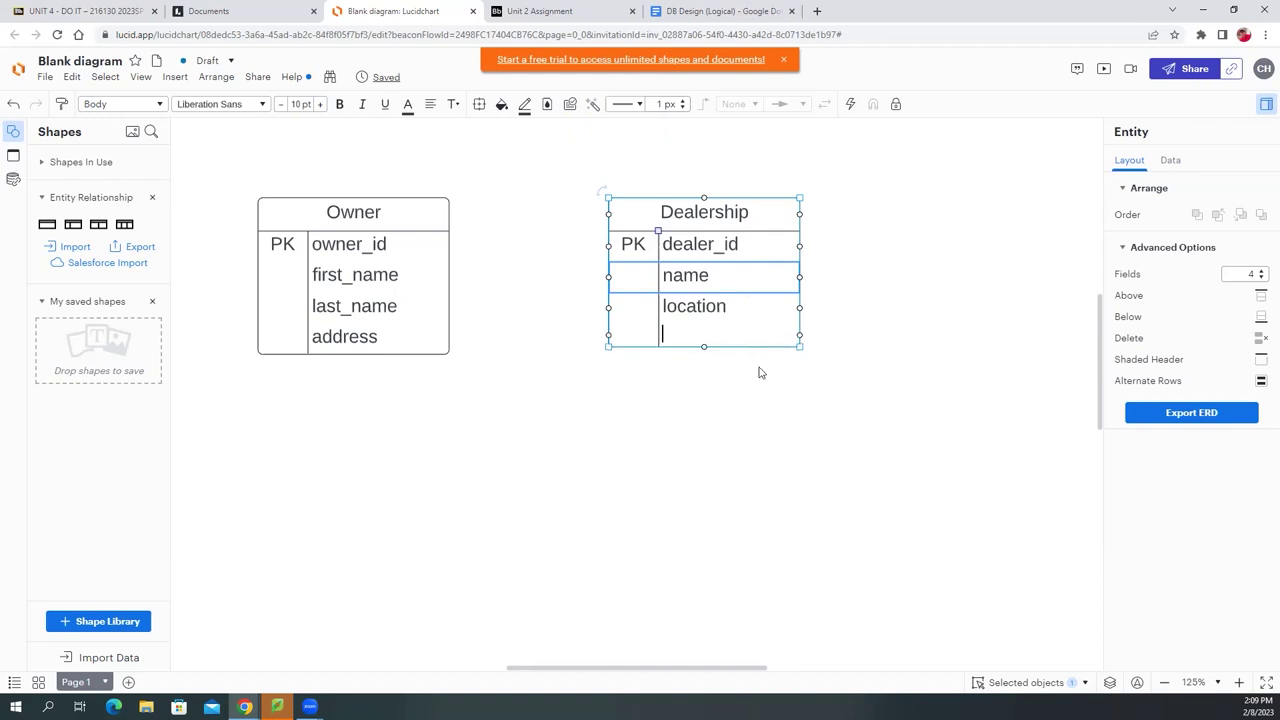
pyautogui.click(740, 395)
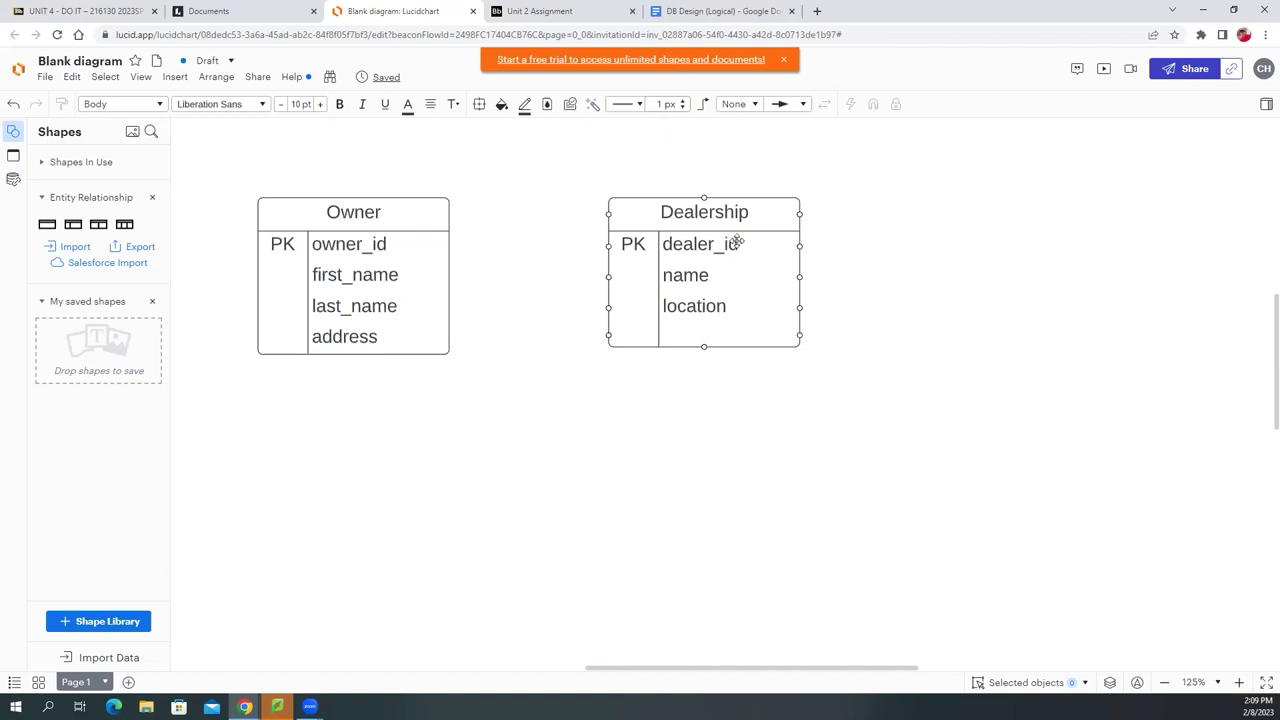
pyautogui.moveTo(696, 216); pyautogui.dragTo(680, 215)
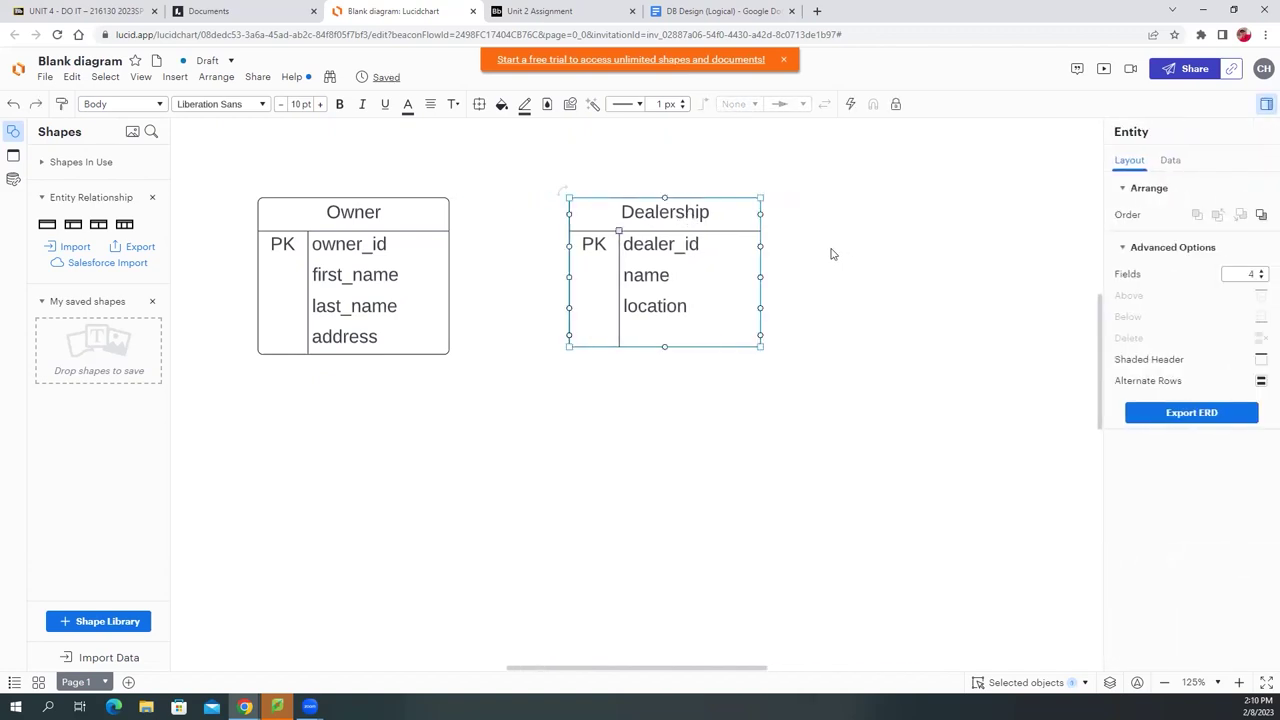
# - Duplicate the Owner entity, place the copy to the right of Dealership and title it Car
pyautogui.click(391, 216)
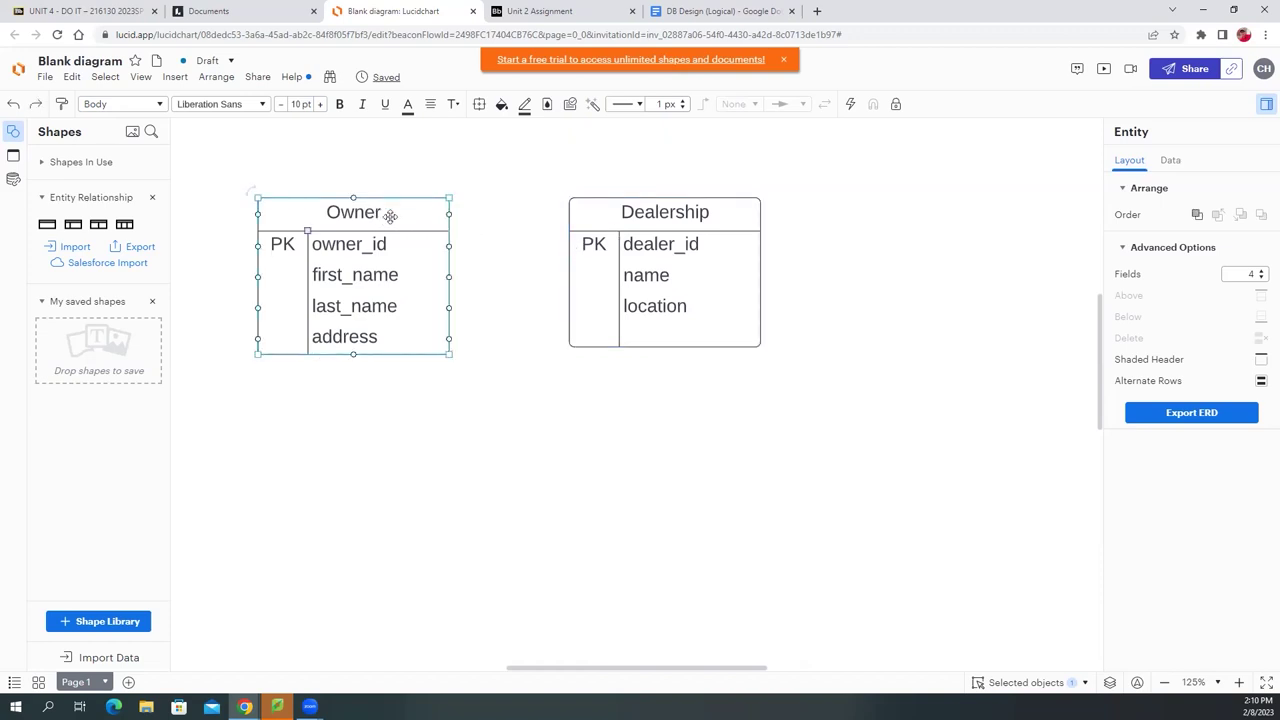
pyautogui.hotkey('ctrl', 'd')
pyautogui.moveTo(456, 303); pyautogui.dragTo(938, 206)
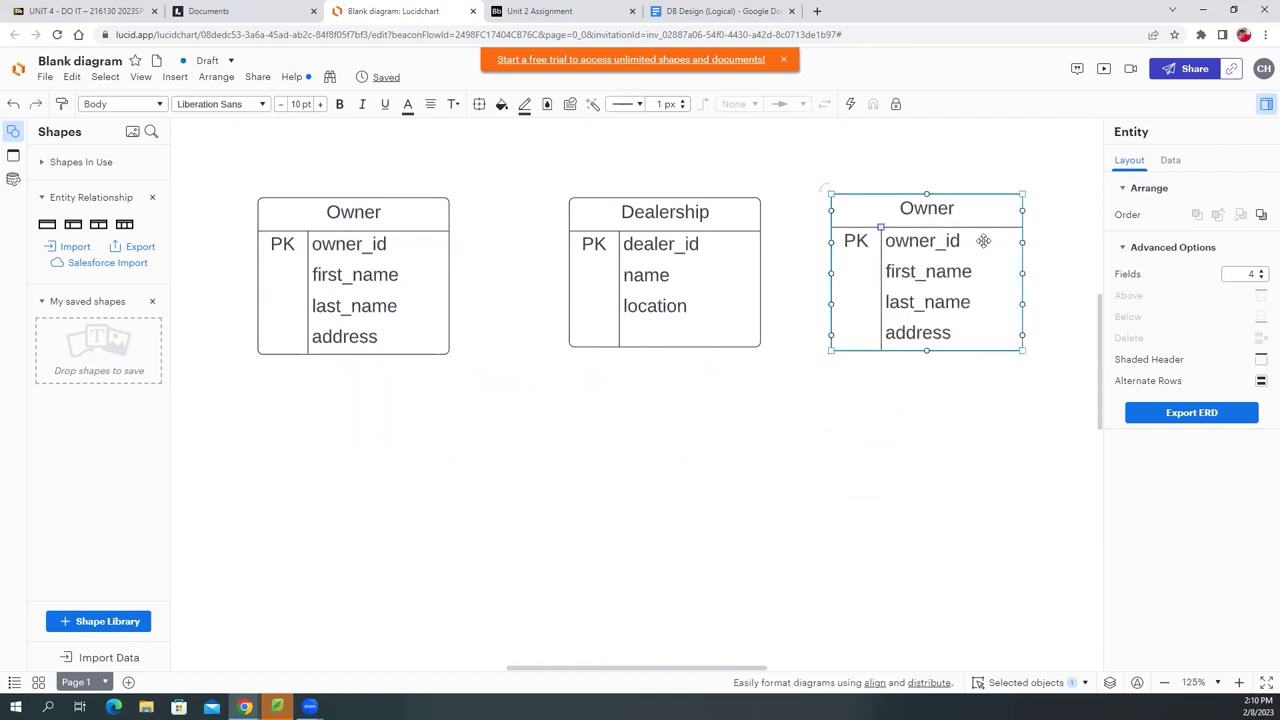
pyautogui.doubleClick(930, 210)
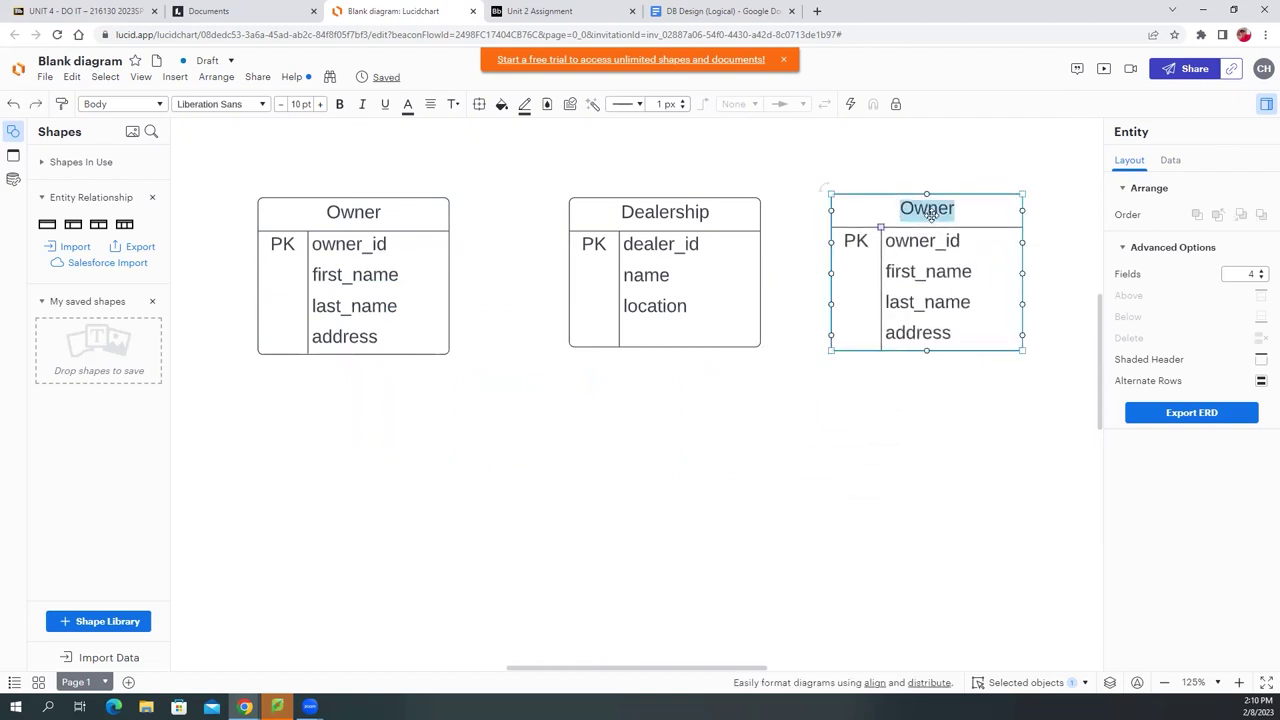
pyautogui.write('Car')
pyautogui.click(795, 190)
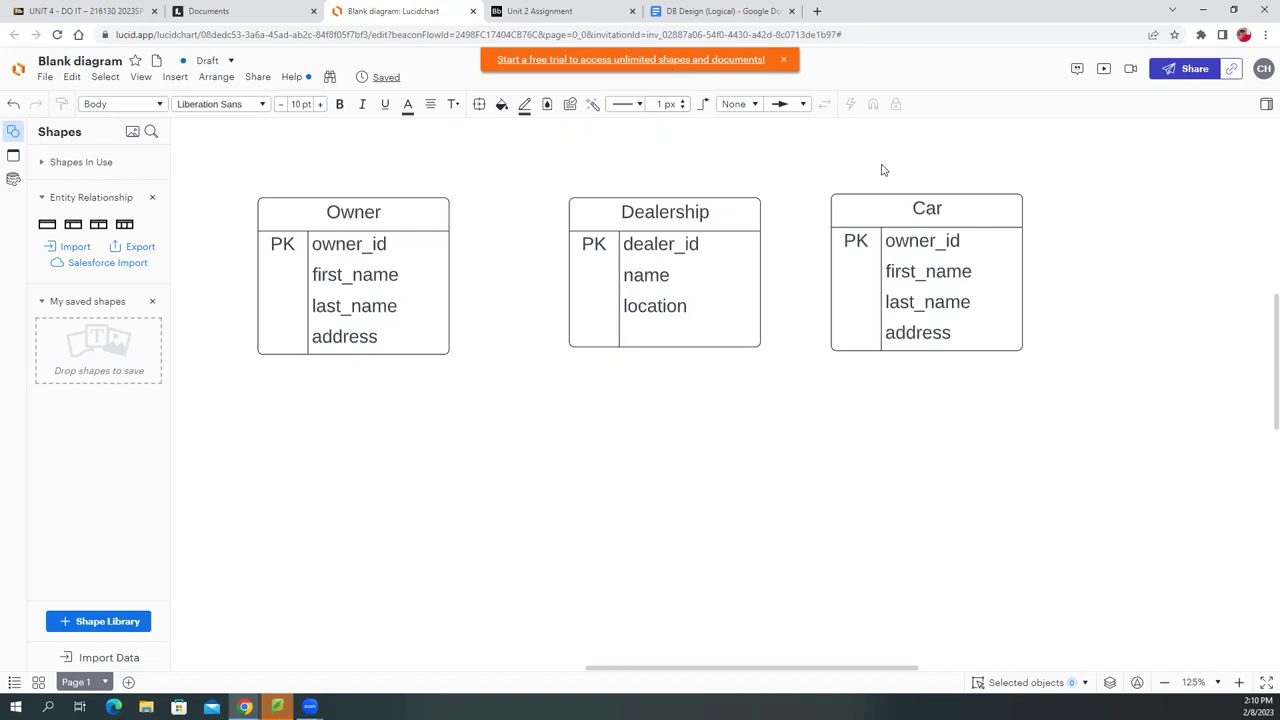
# - Rename the primary key field of the Car entity to VIN
pyautogui.moveTo(922, 241); pyautogui.dragTo(922, 242)
pyautogui.doubleClick(922, 241)
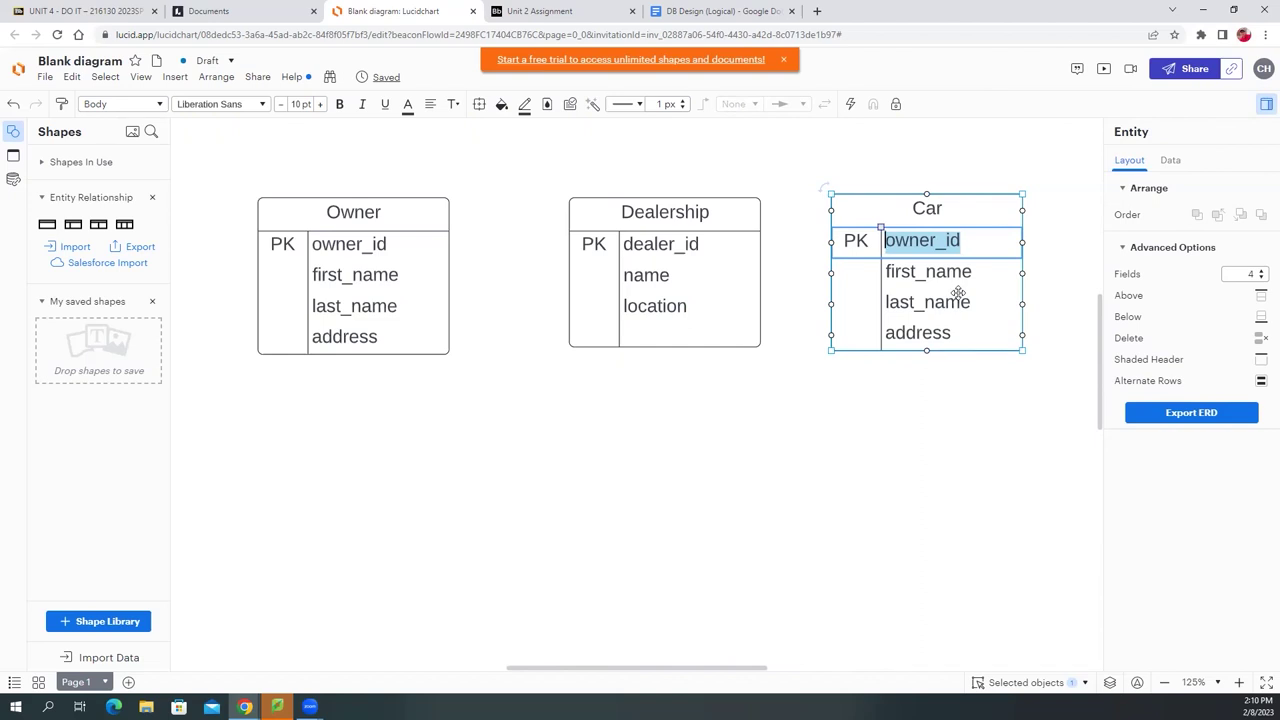
pyautogui.write('VIN')
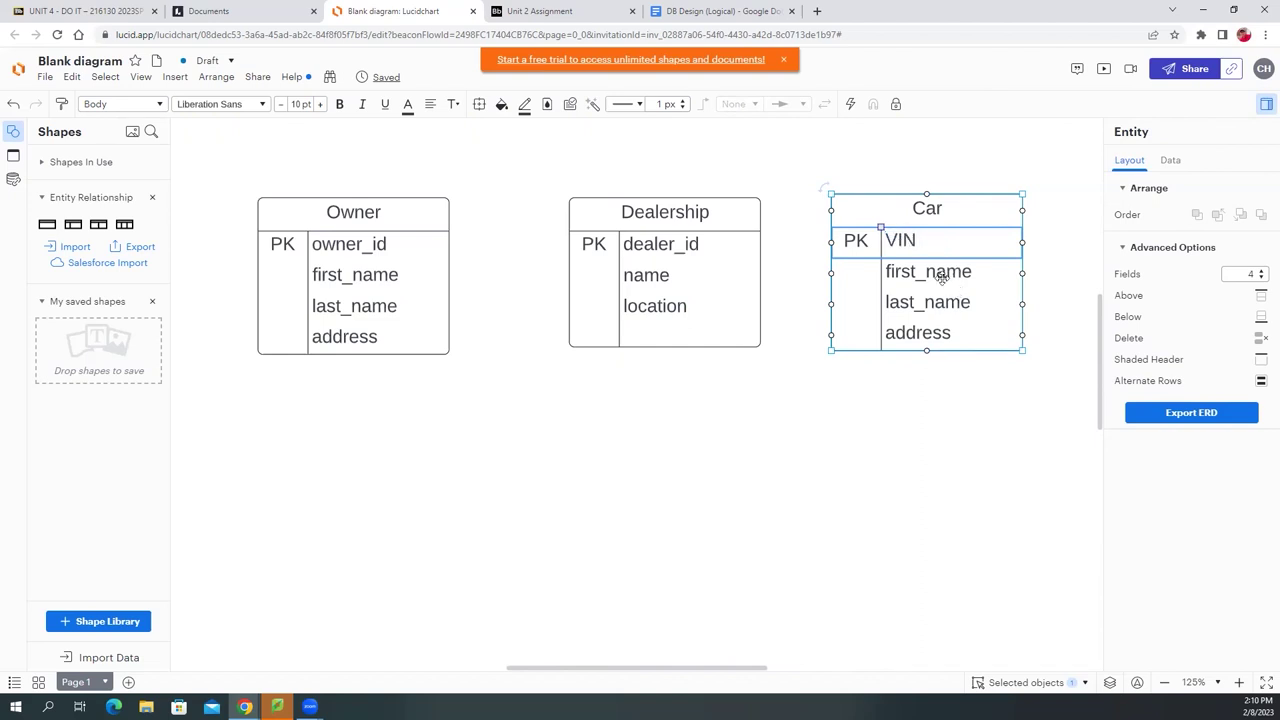
pyautogui.click(962, 380)
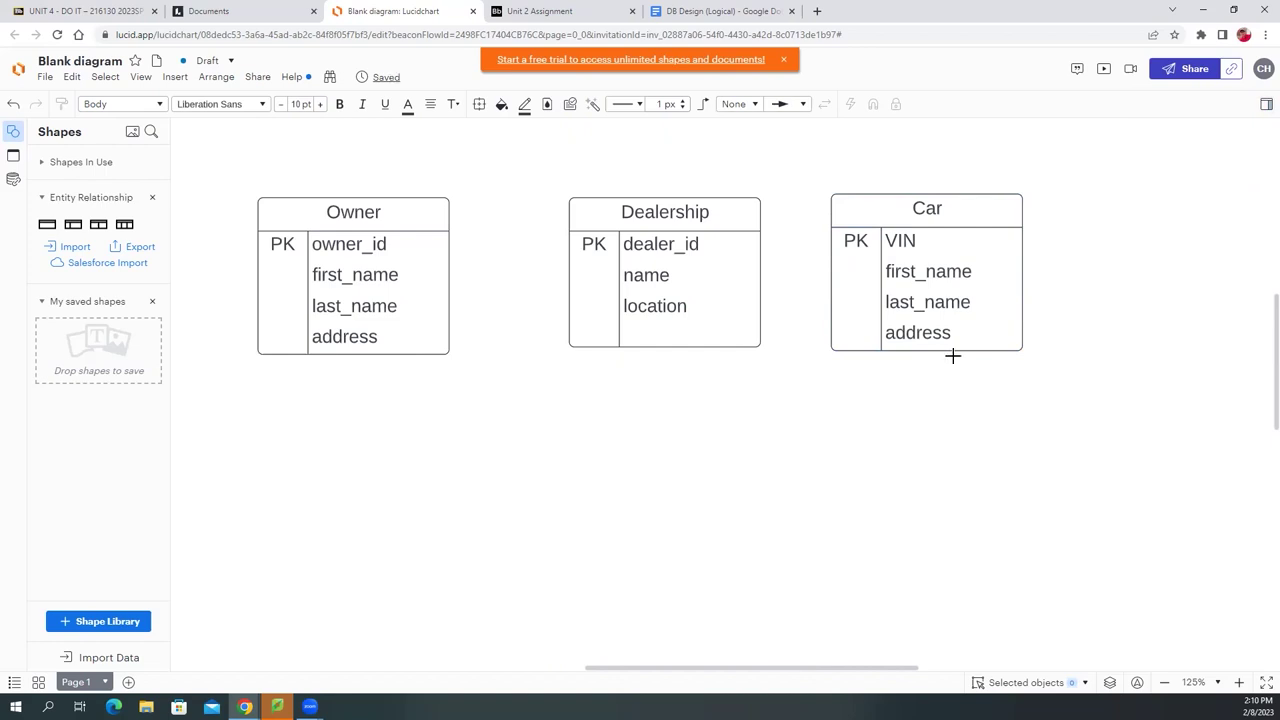
# - Rename the Car entity's three non-key fields to make, model and year
pyautogui.doubleClick(935, 268)
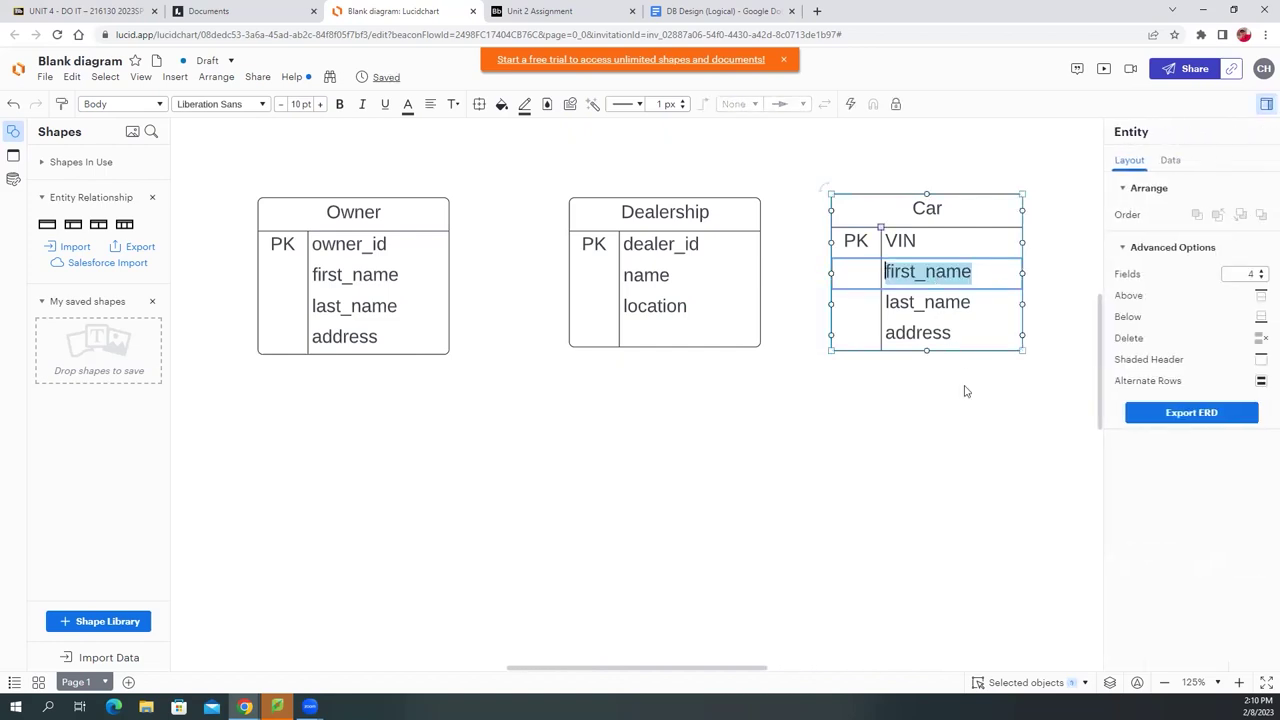
pyautogui.write('make')
pyautogui.press('Tab')
pyautogui.press('Tab')
pyautogui.write('model')
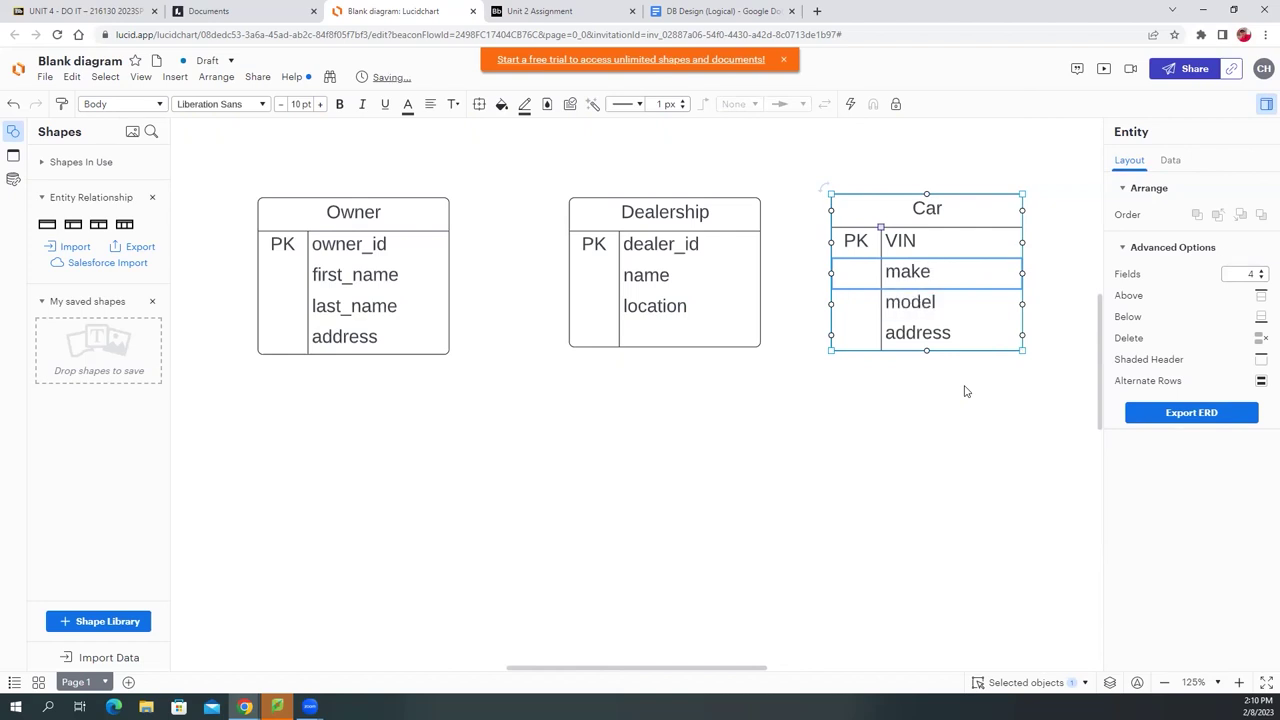
pyautogui.press('Tab')
pyautogui.press('Tab')
pyautogui.write('year')
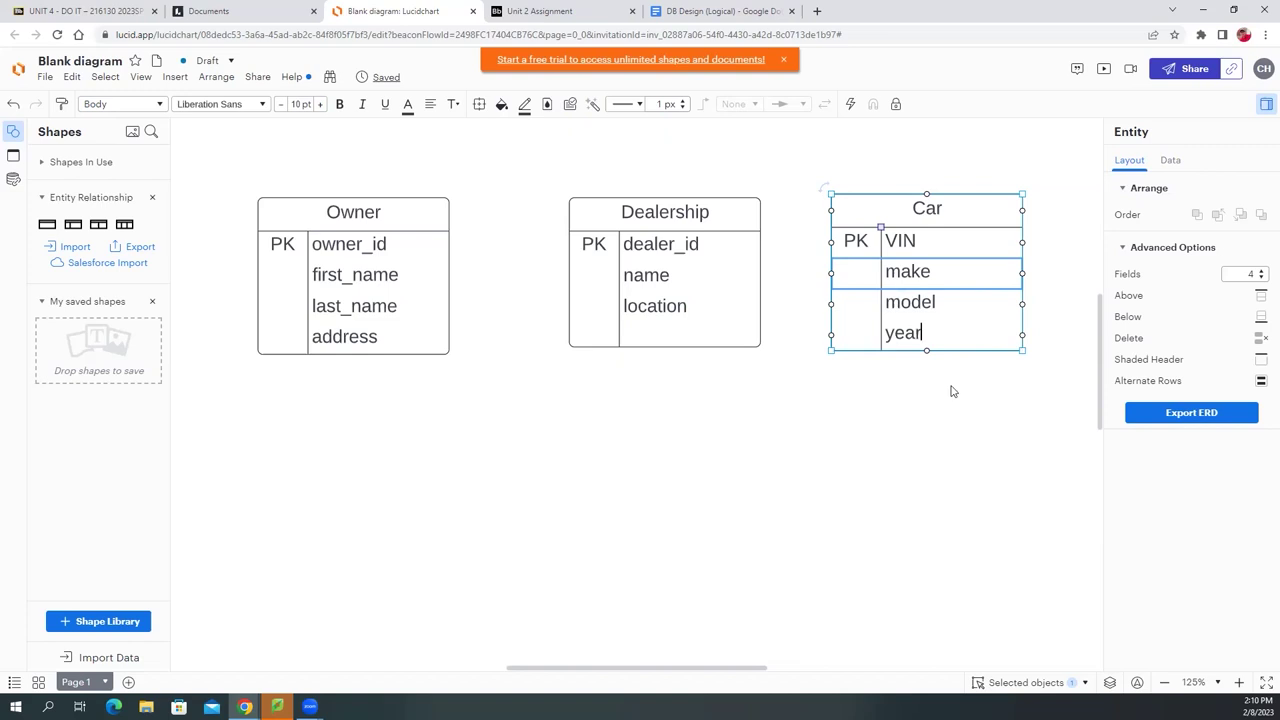
pyautogui.click(952, 400)
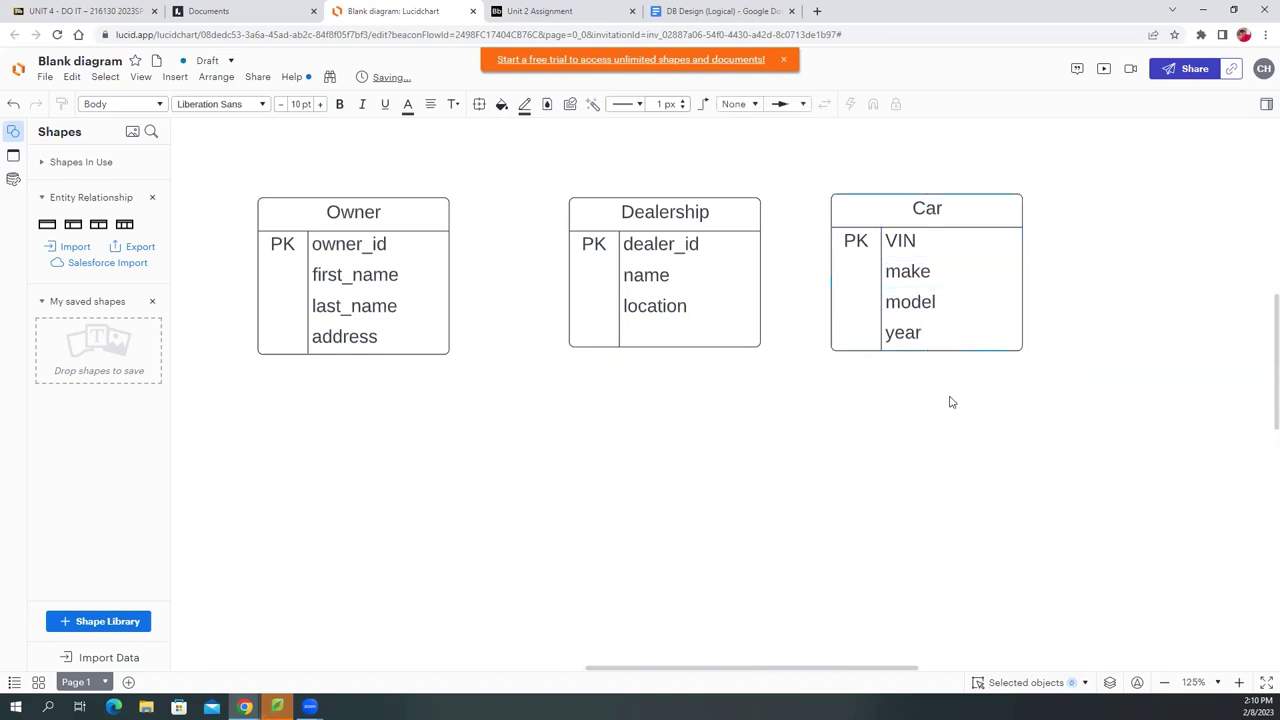